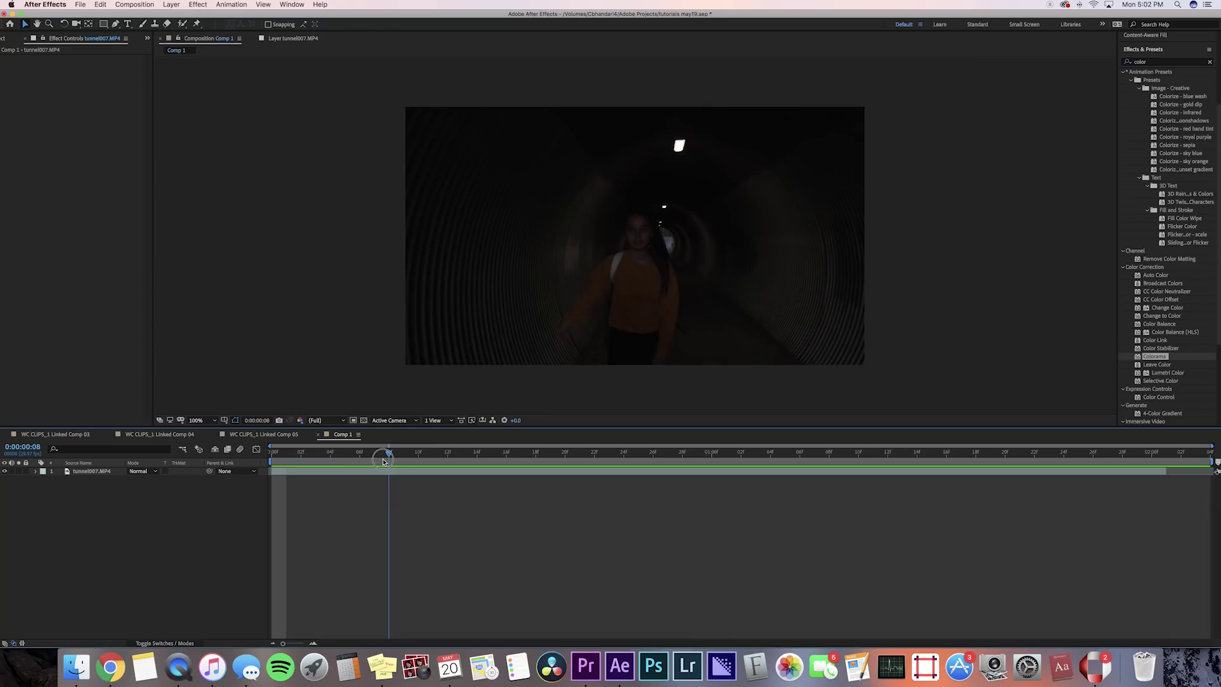
Scrub the playhead back to the start of the tunnel0007.MP4 clip in Comp 1
left_click_drag(383, 461, 226, 466)
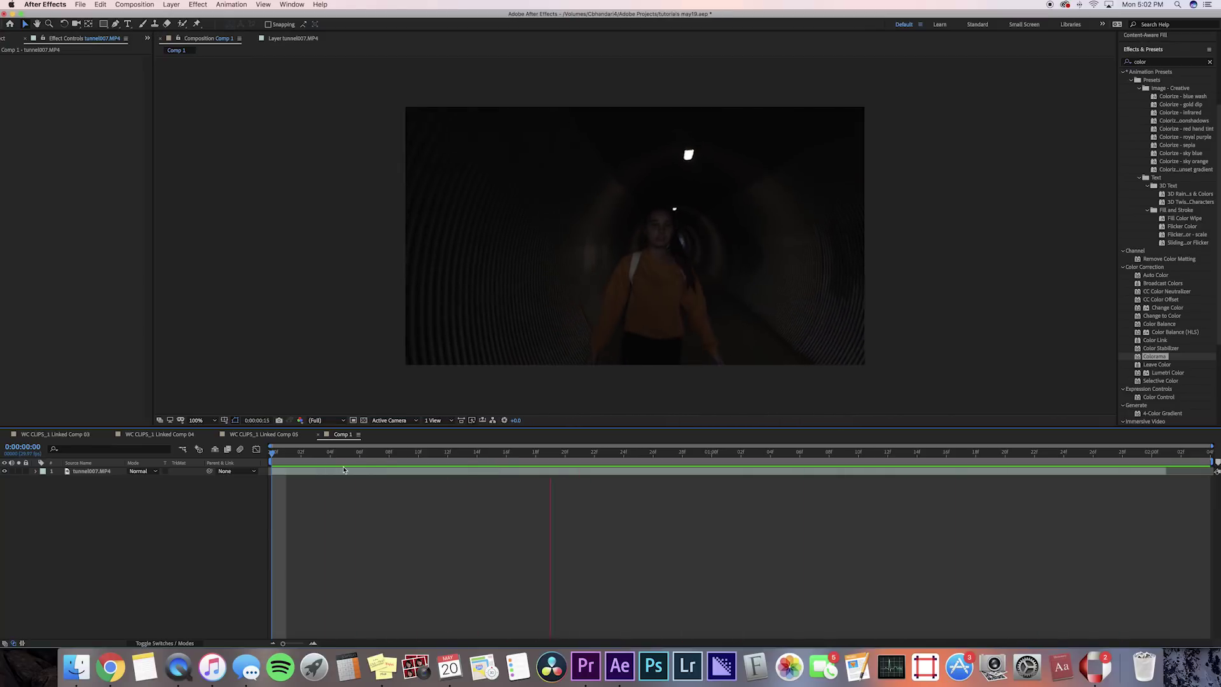
Freeze the top tunnel0007 copy at 0:00:01:00 and trim it to start at one second
key("space")
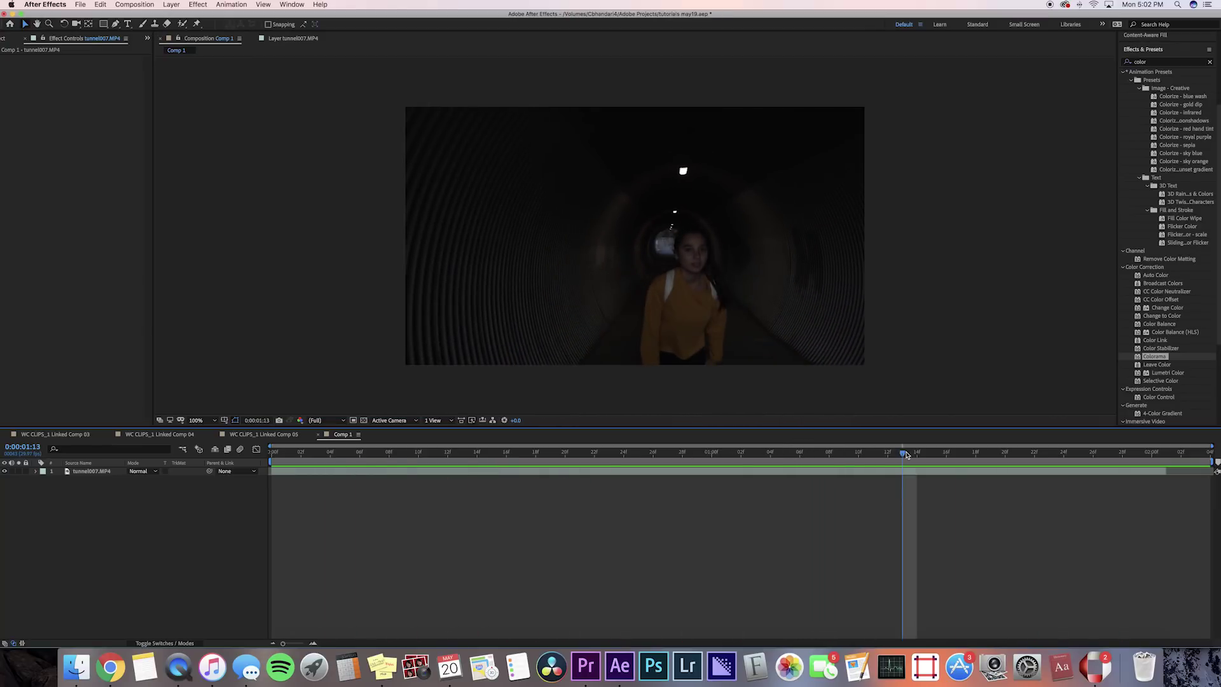
left_click_drag(906, 454, 712, 466)
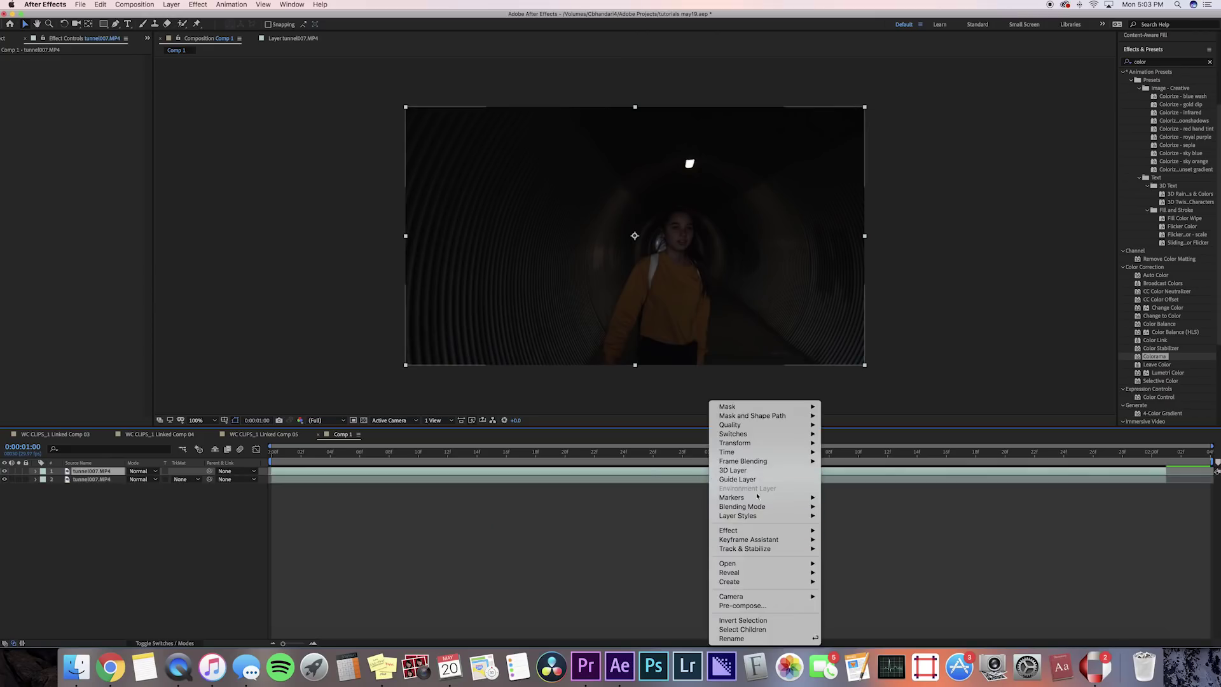
mouse_move(741, 463)
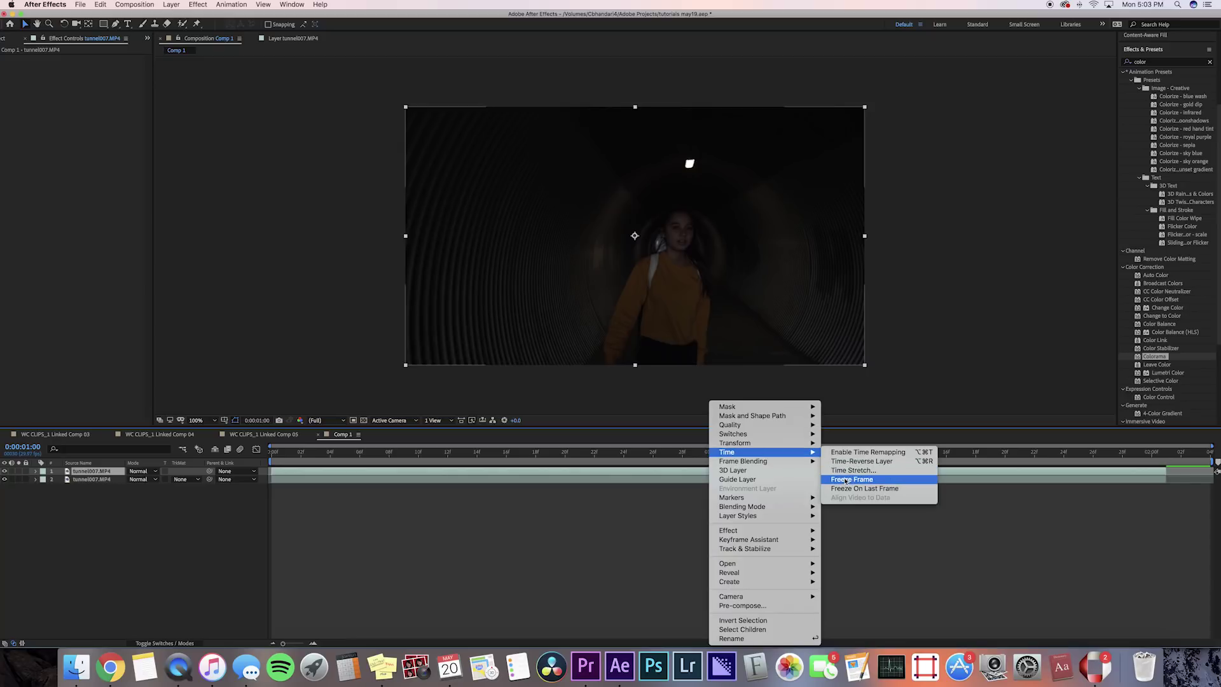
left_click(845, 479)
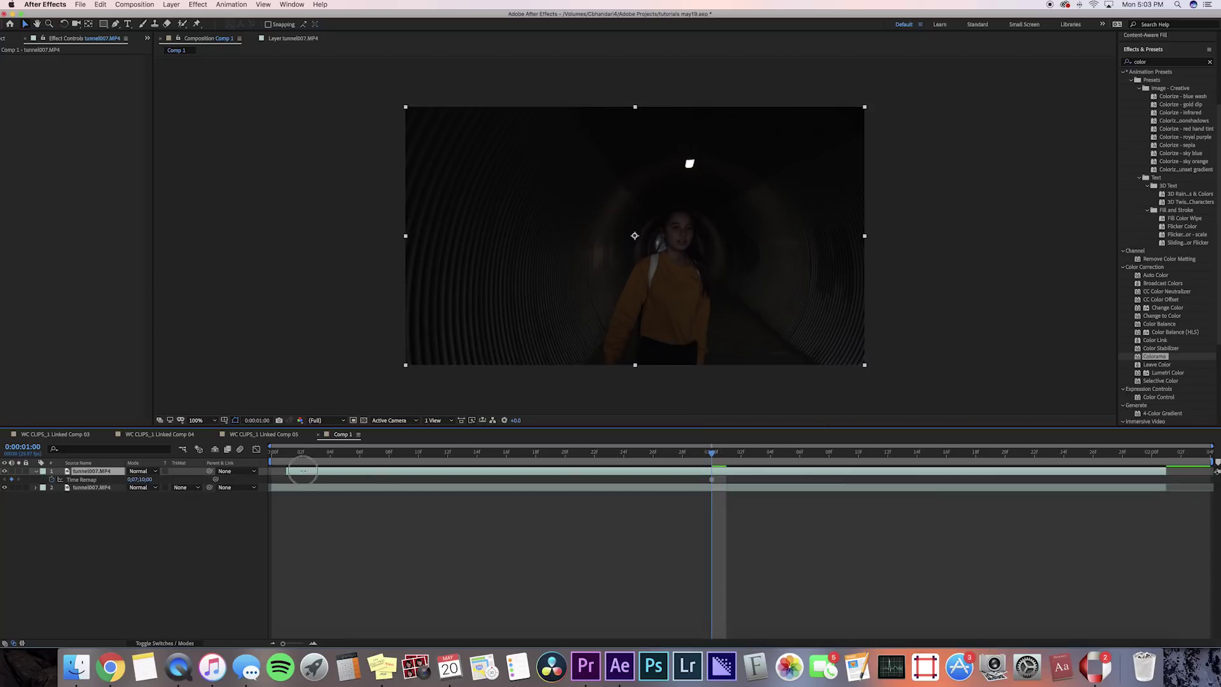
left_click_drag(302, 470, 692, 471)
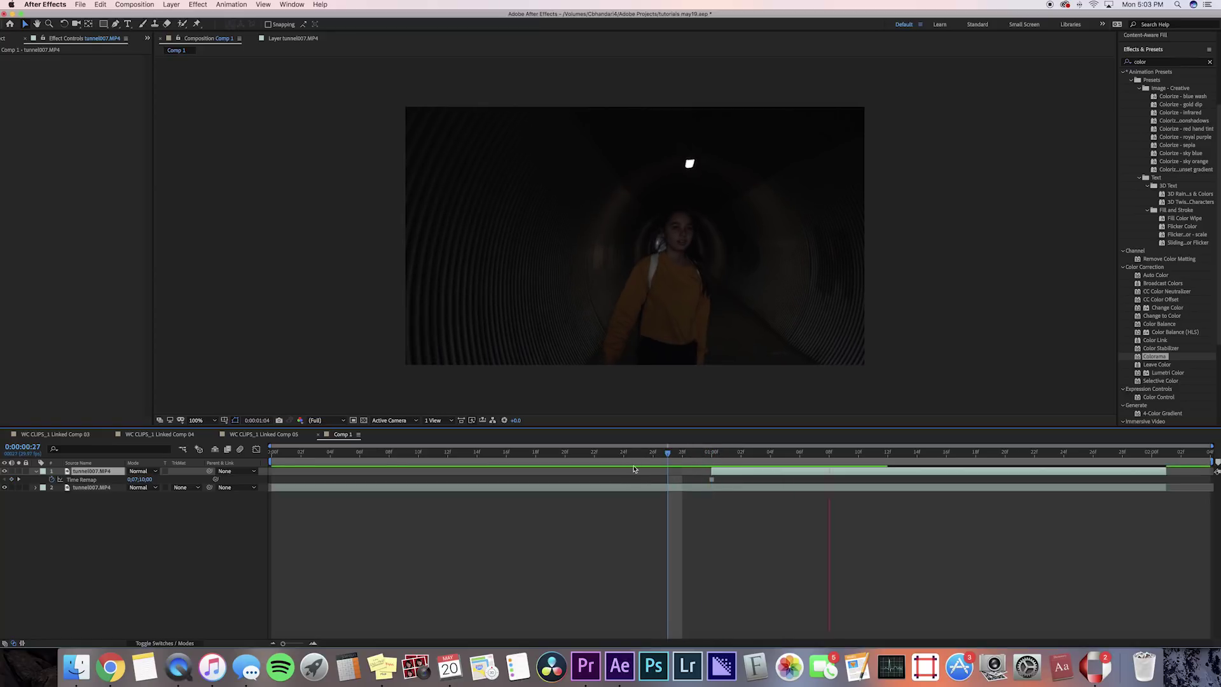
left_click(817, 501)
Search the effects for 'cartoo' and apply Cartoon to the frozen top layer
left_click(748, 472)
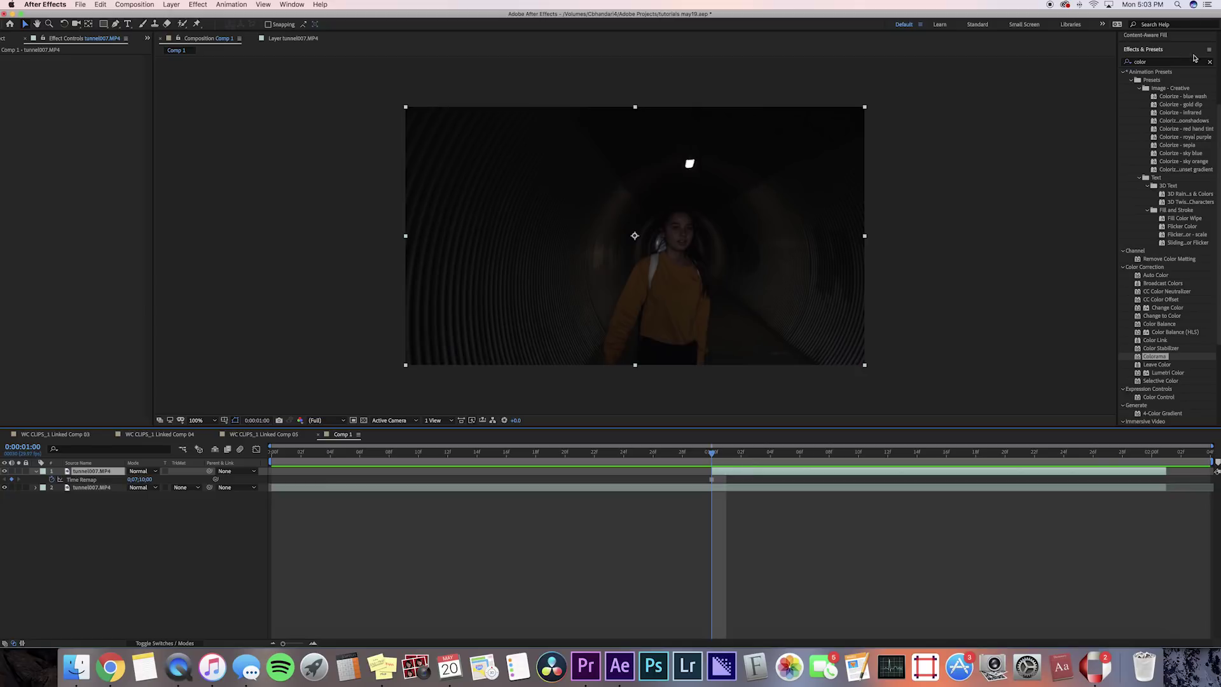
left_click(1210, 64)
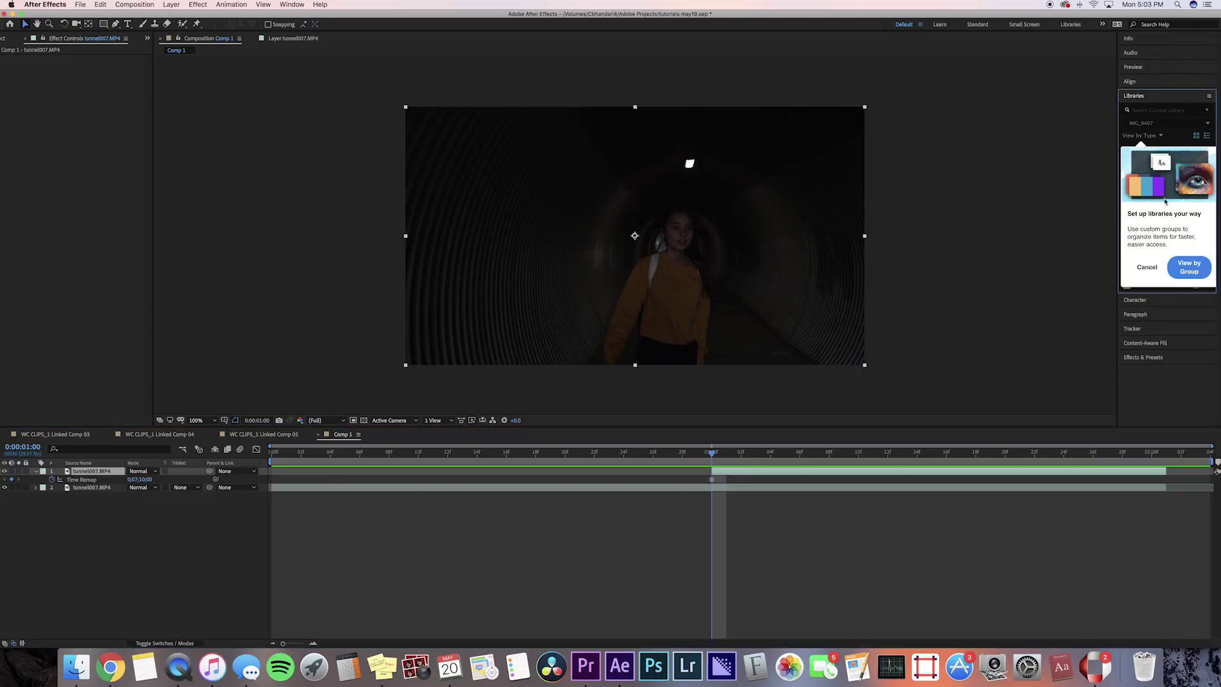
left_click(1144, 356)
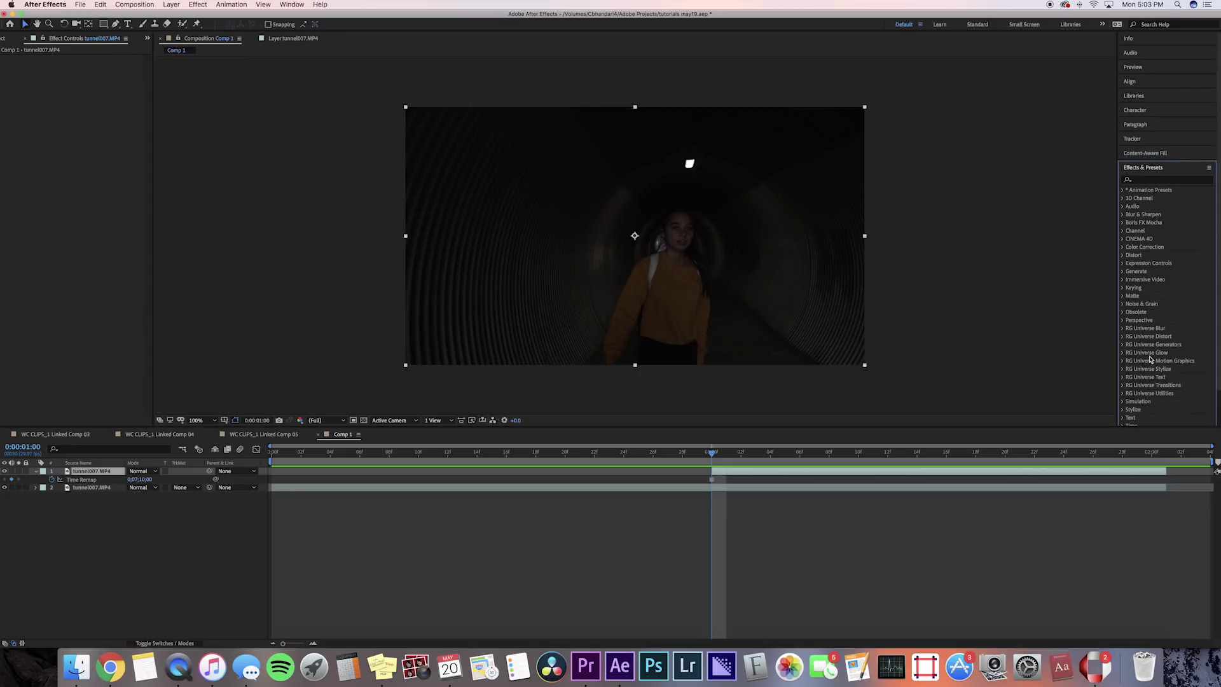
left_click(1150, 180)
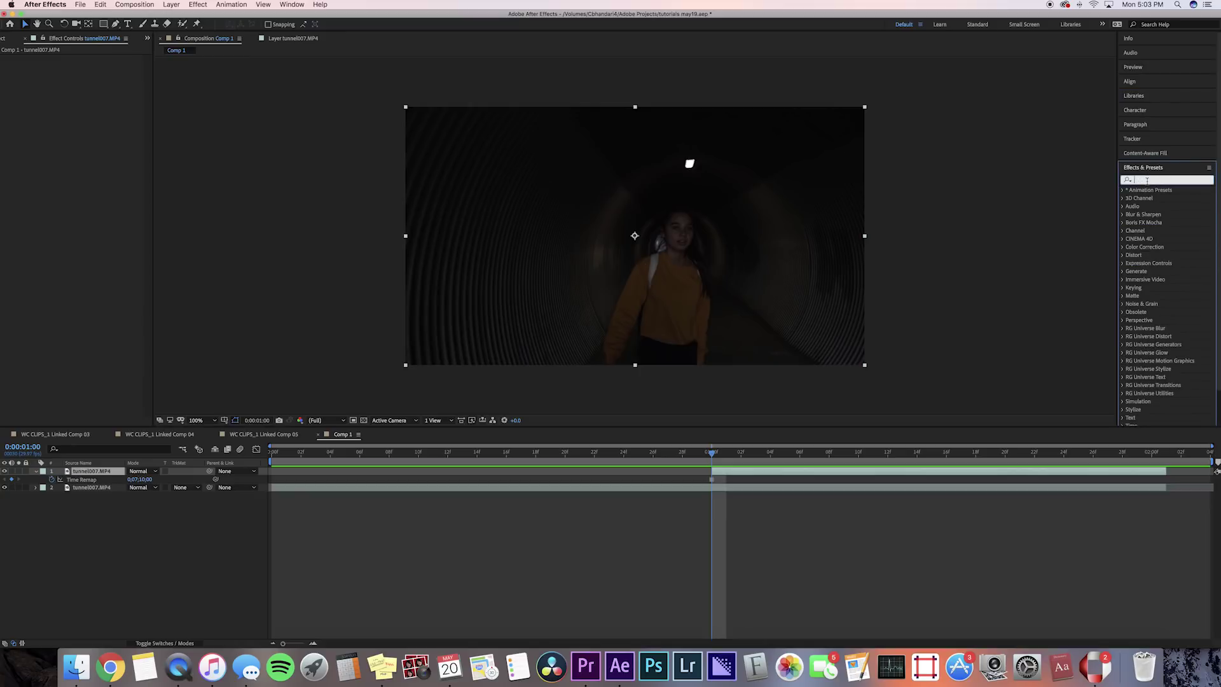
type("cartoon")
left_click_drag(1181, 199, 746, 427)
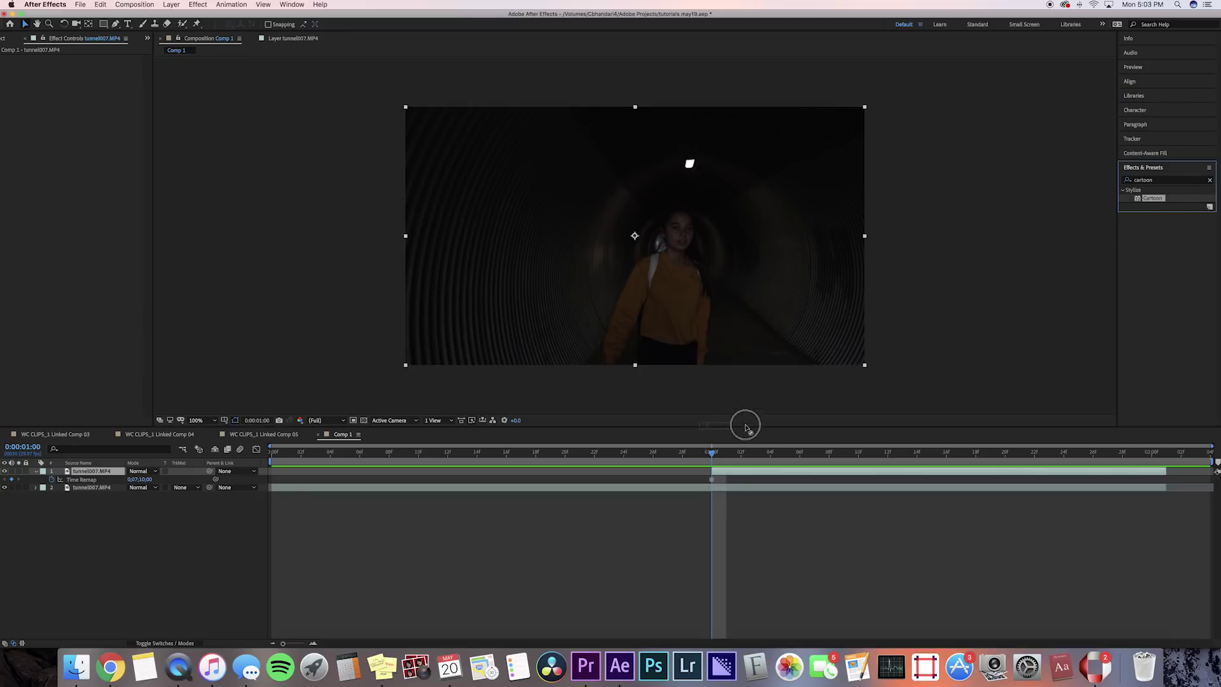
left_click_drag(736, 473, 736, 473)
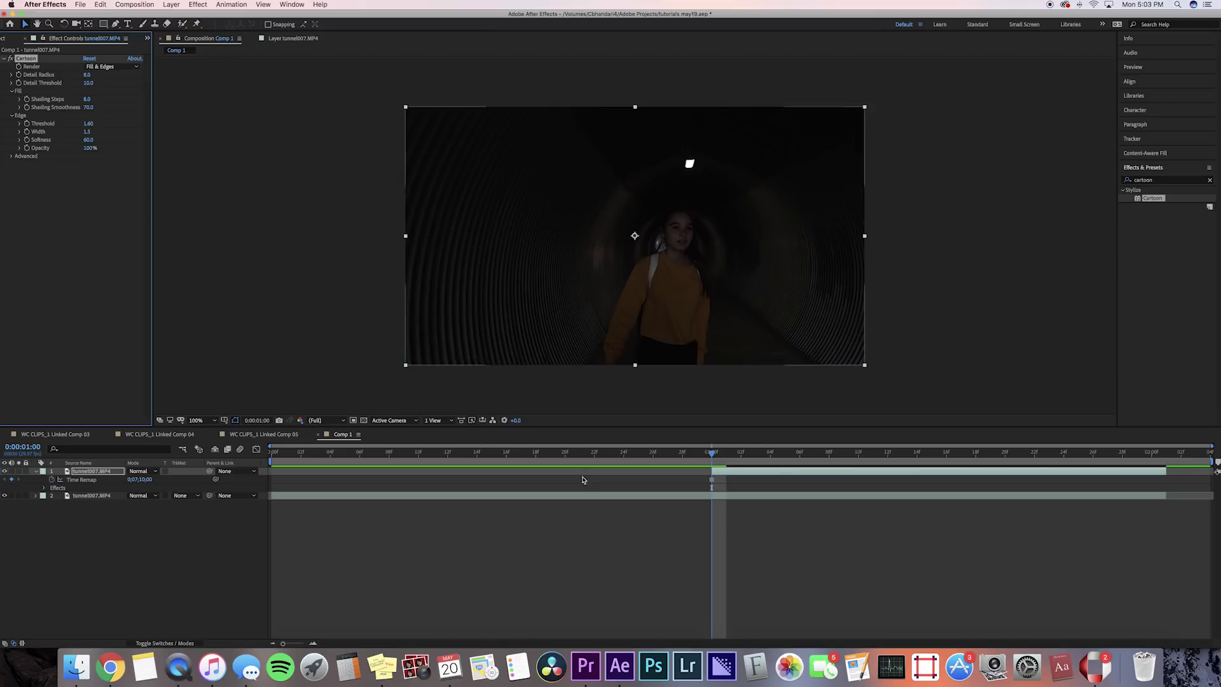
Raise the Cartoon Detail Radius to 18.4 and preview the composition
key("period")
key("period")
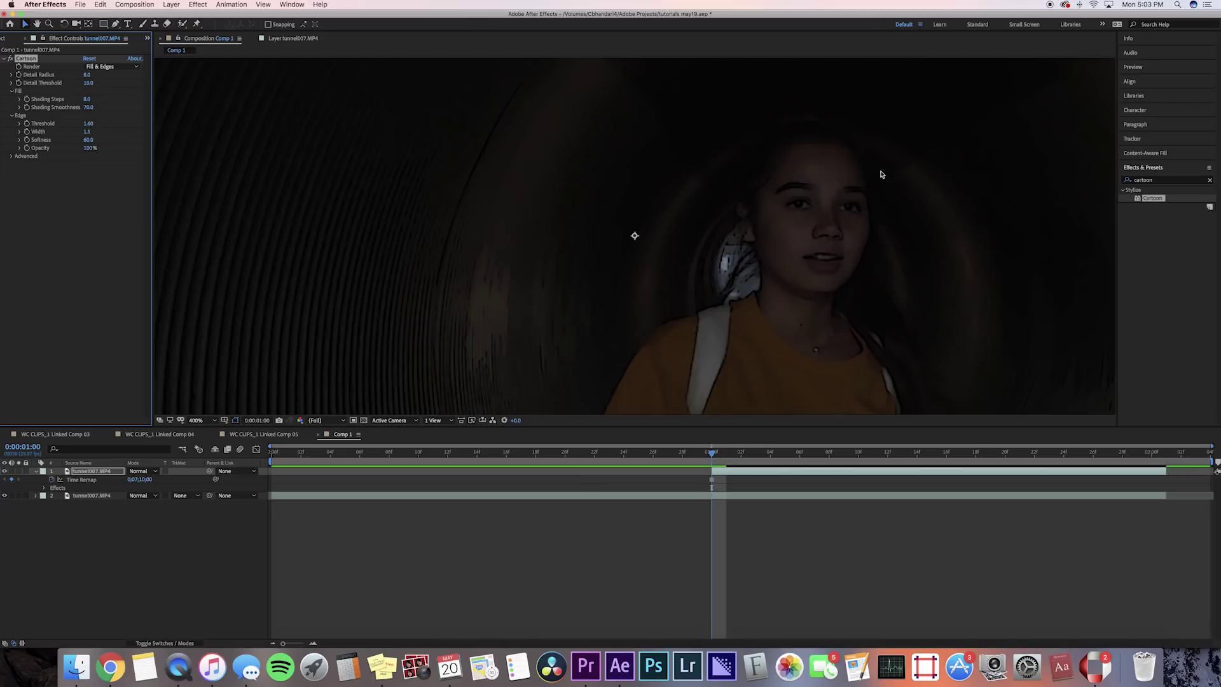
key("comma")
key("comma")
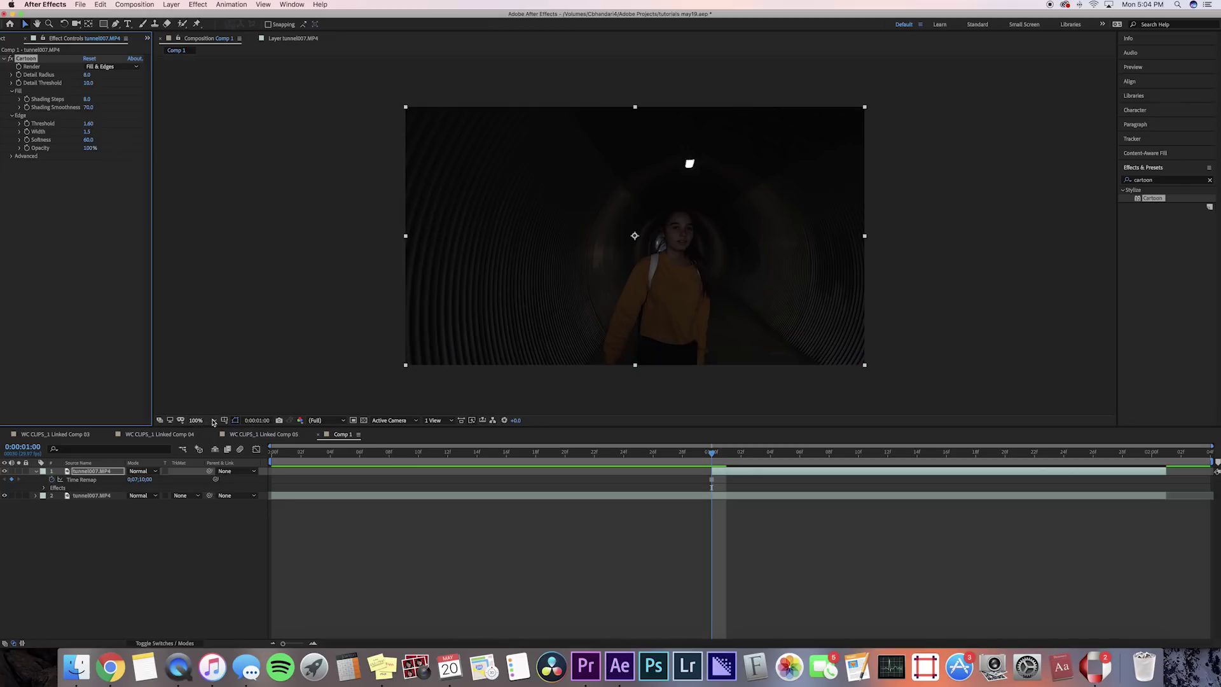
left_click_drag(88, 75, 108, 76)
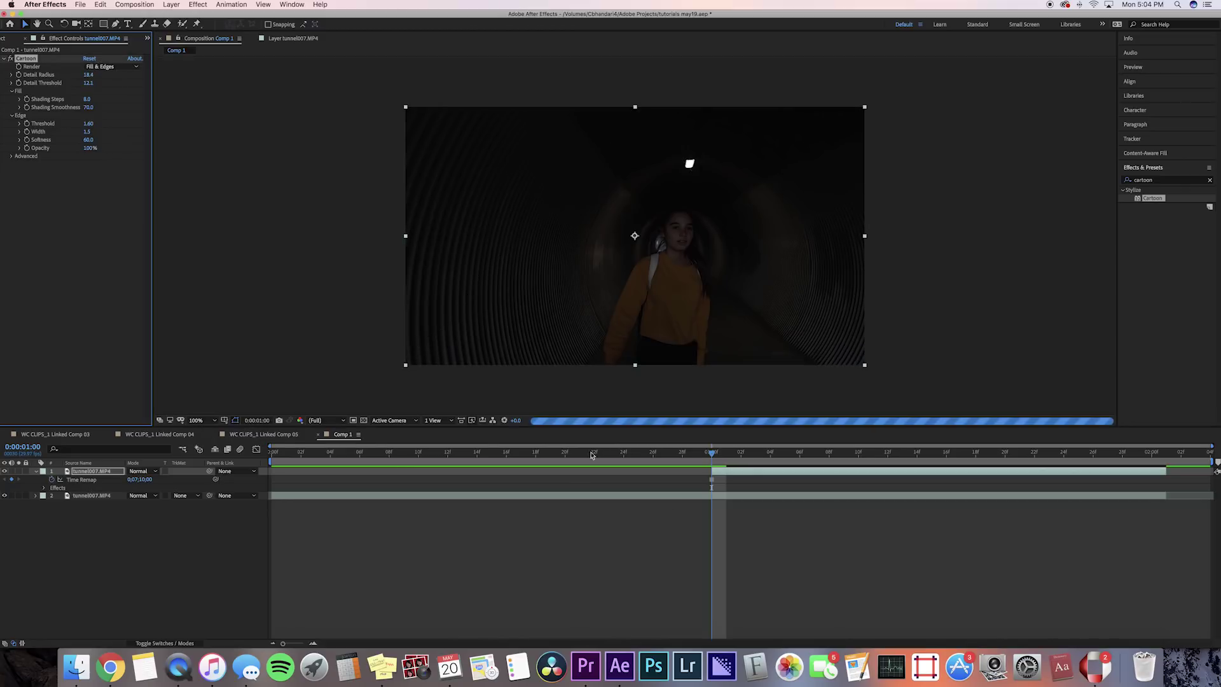
left_click(706, 539)
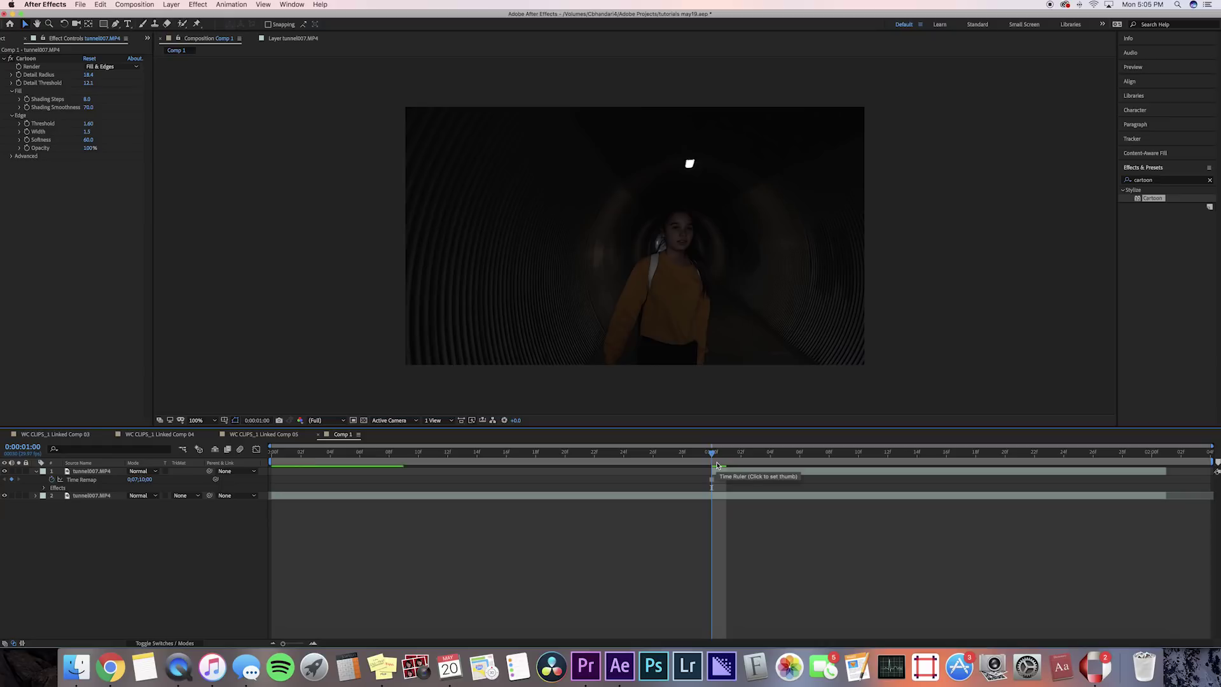
key("Page_Up")
key("space")
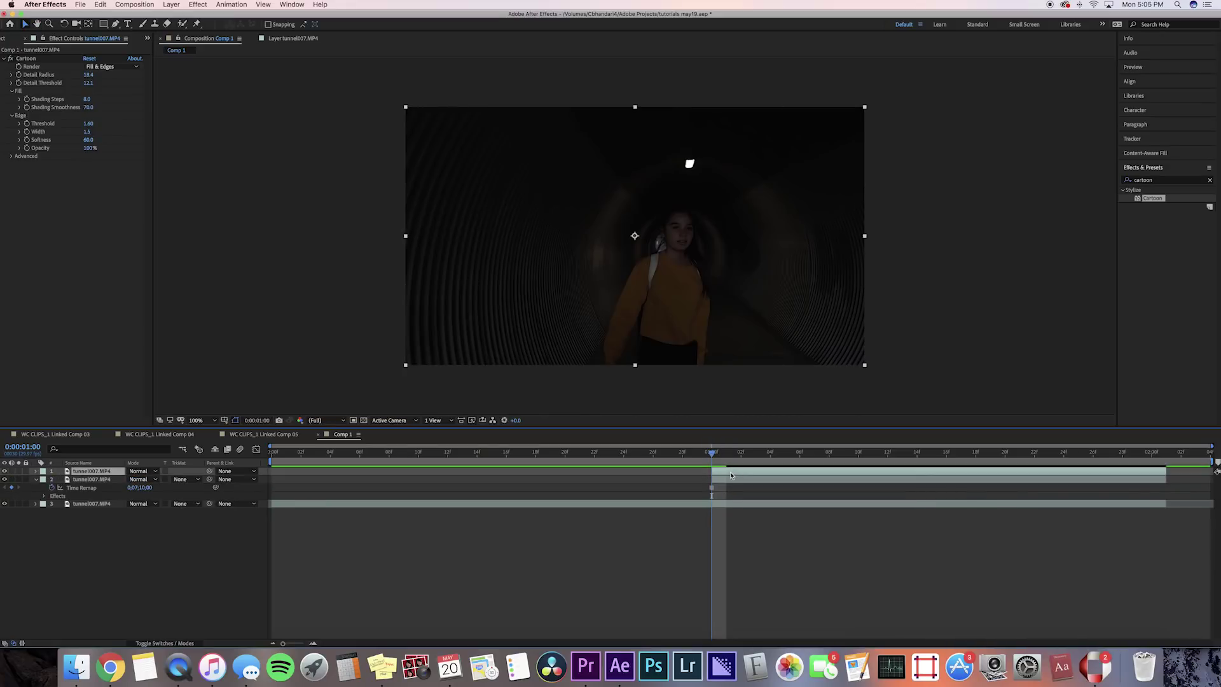
Start a Pen mask on the top copy, tracing from the bottom edge up to the girl's head
left_click(112, 24)
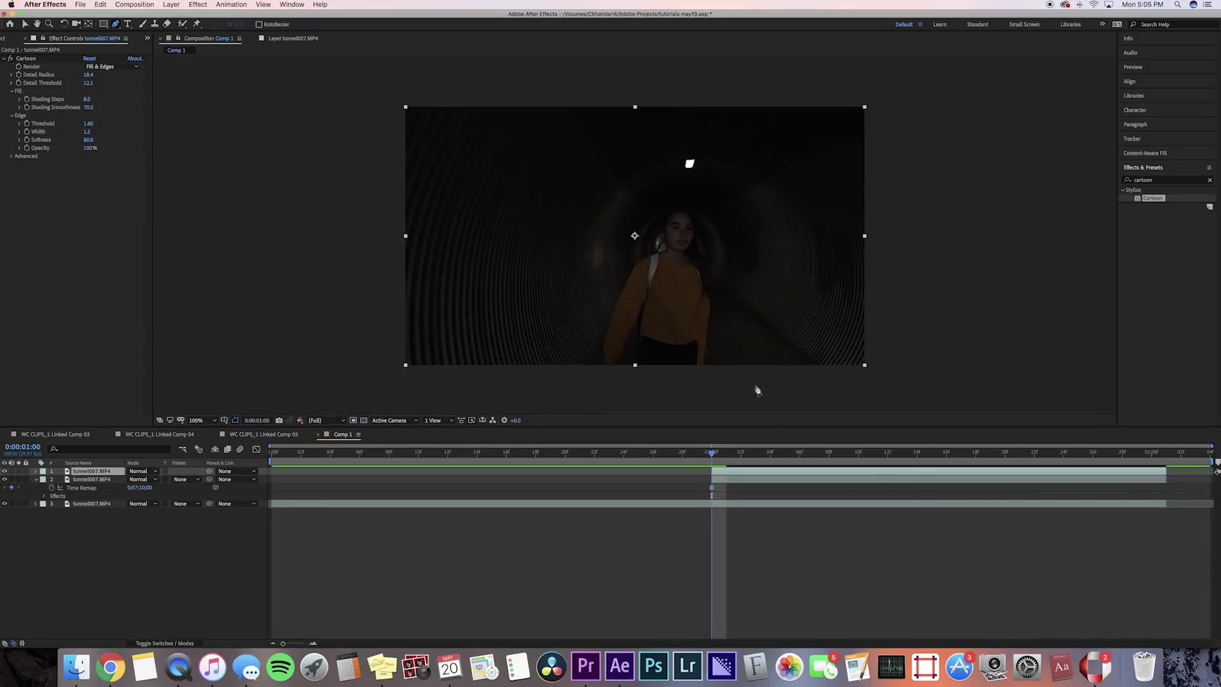
left_click(606, 366)
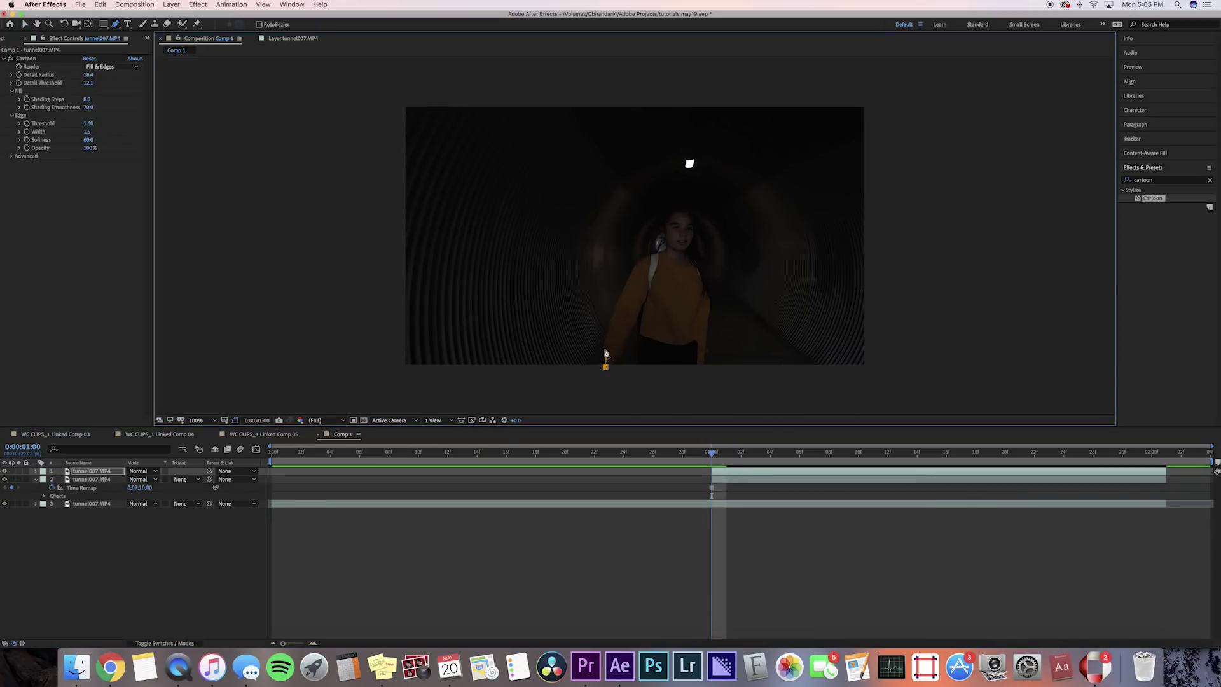
left_click(610, 330)
left_click_drag(663, 255, 667, 251)
key("super+z")
left_click(669, 254)
left_click(669, 253)
left_click(674, 210)
left_click(669, 211)
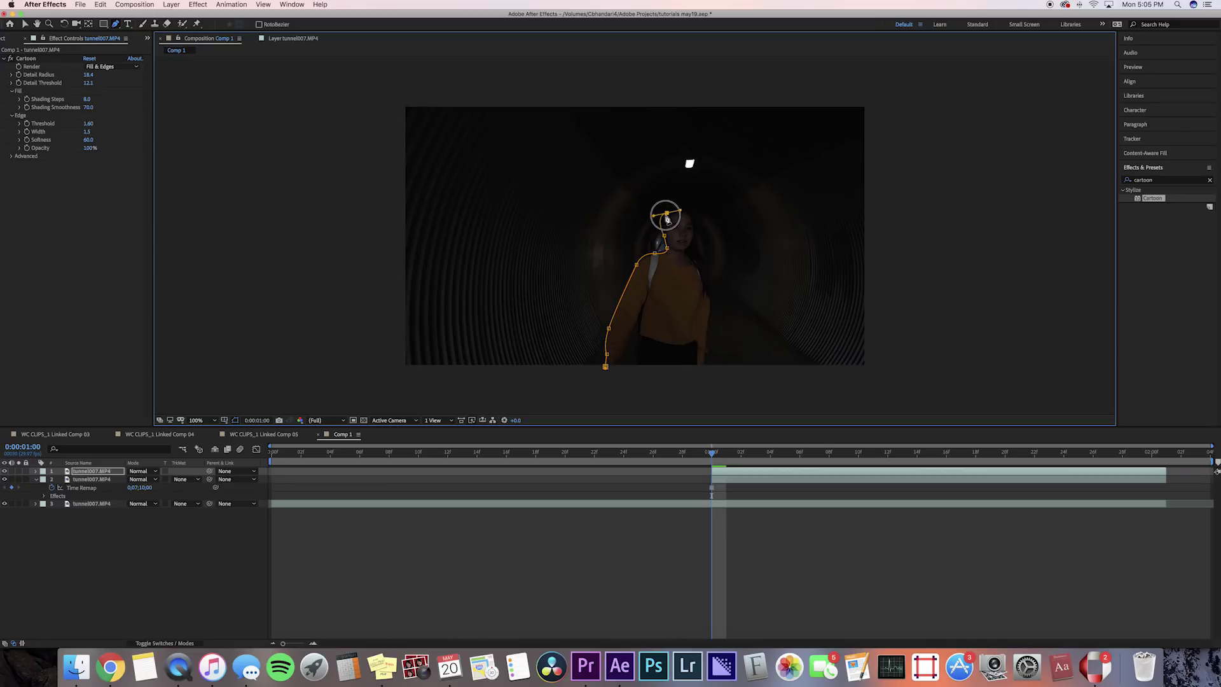
Trace the mask down her right side and around the body, close it, and preview
left_click(690, 213)
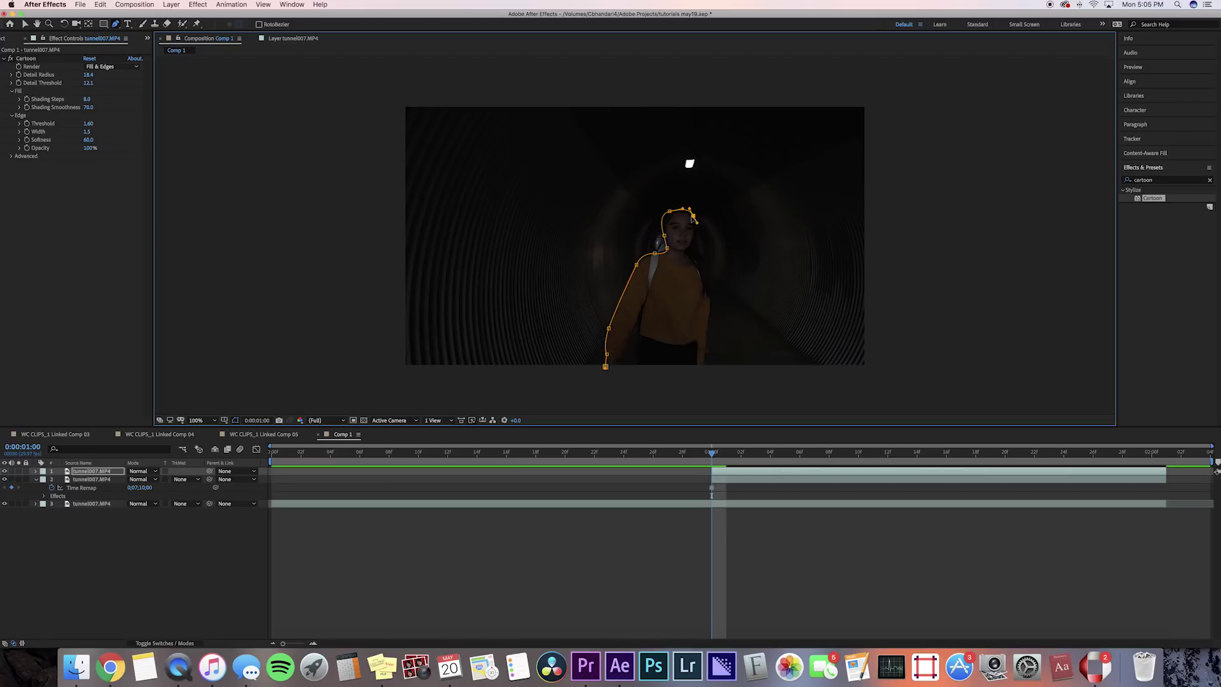
left_click(690, 214)
left_click(693, 244)
left_click(705, 265)
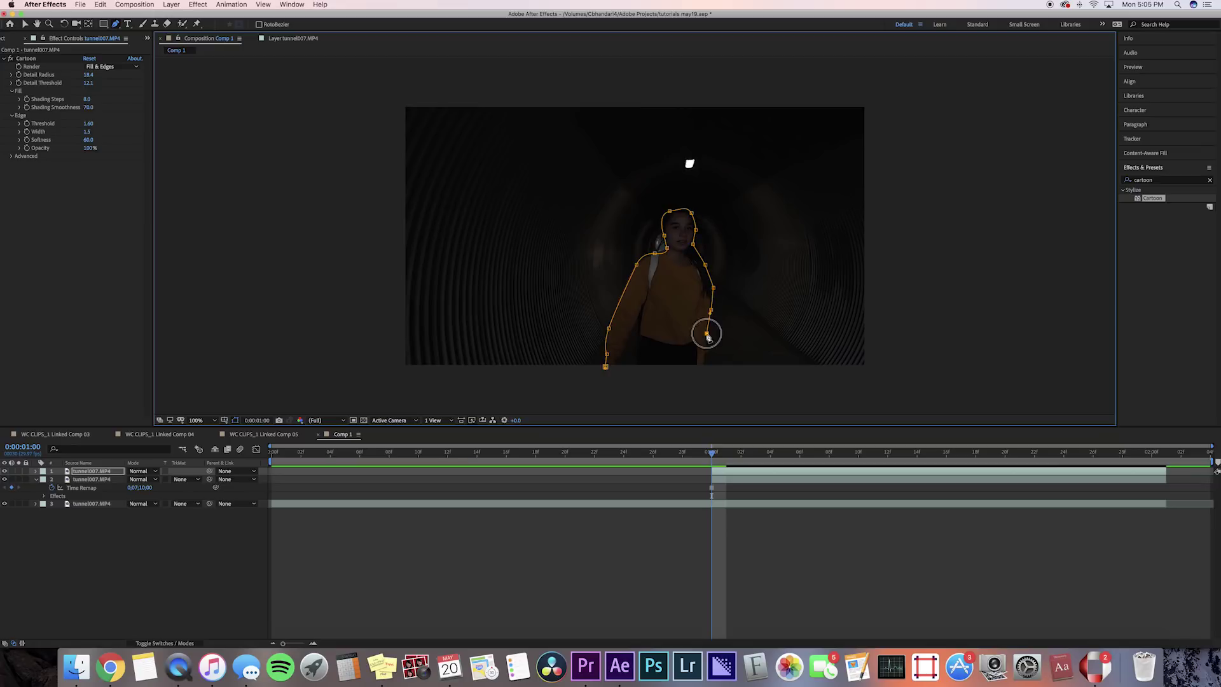
left_click(706, 367)
left_click(639, 365)
left_click(643, 310)
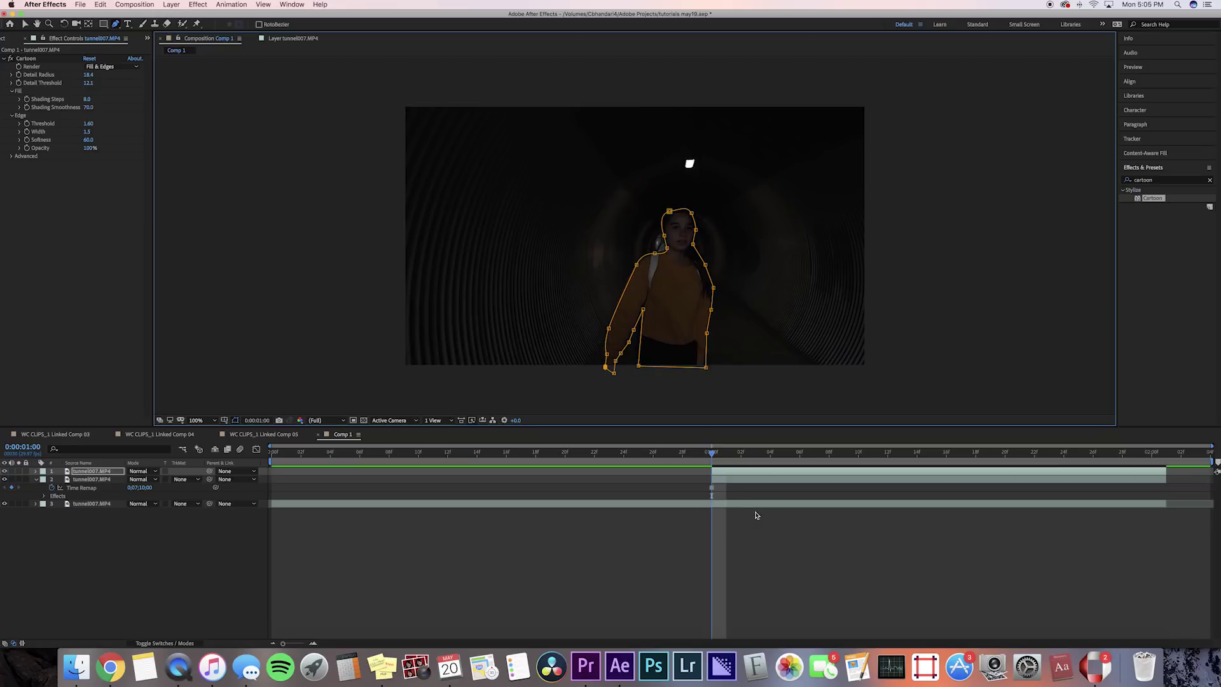
left_click(727, 478)
key("ctrl+t")
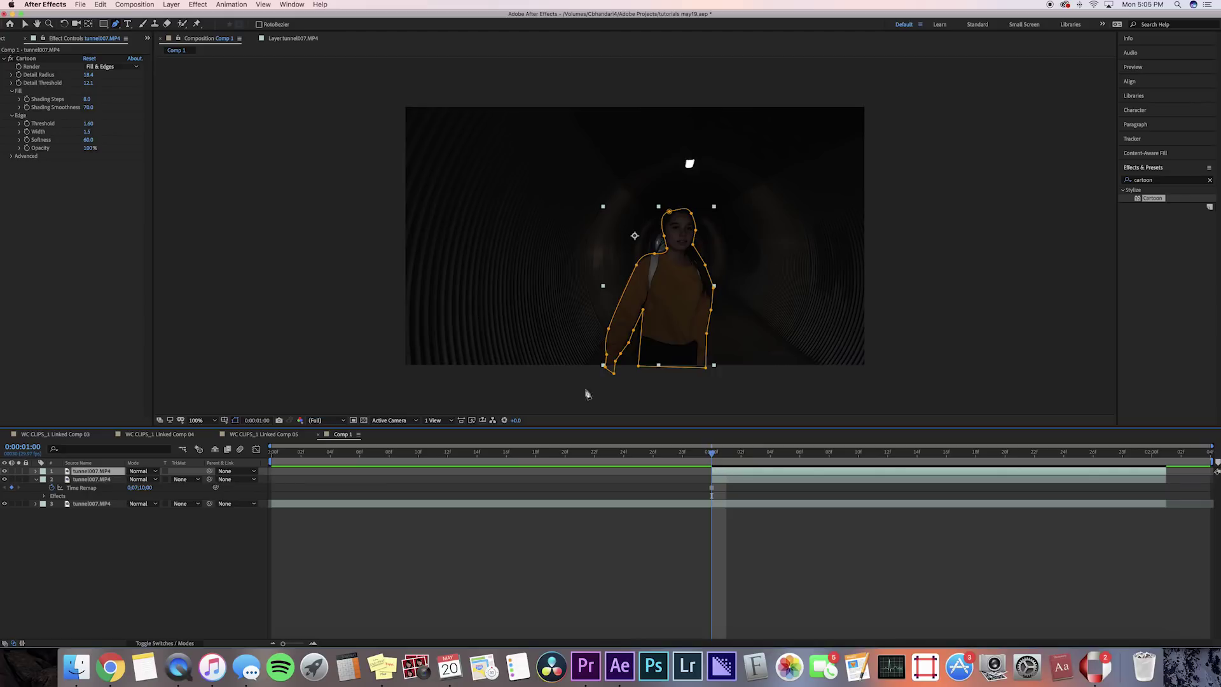
left_click(793, 562)
left_click(713, 488)
key("space")
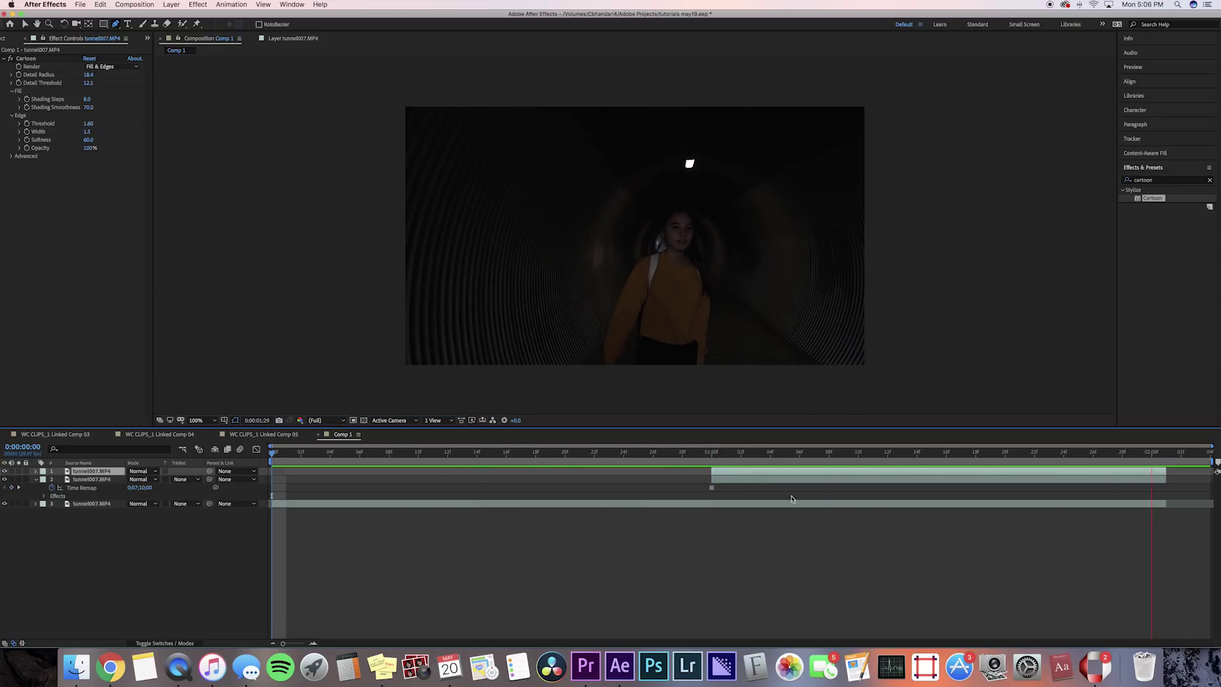
Keyframe the masked top layer's Scale at 1:00 and add a second Scale keyframe at 2:03
left_click(1138, 528)
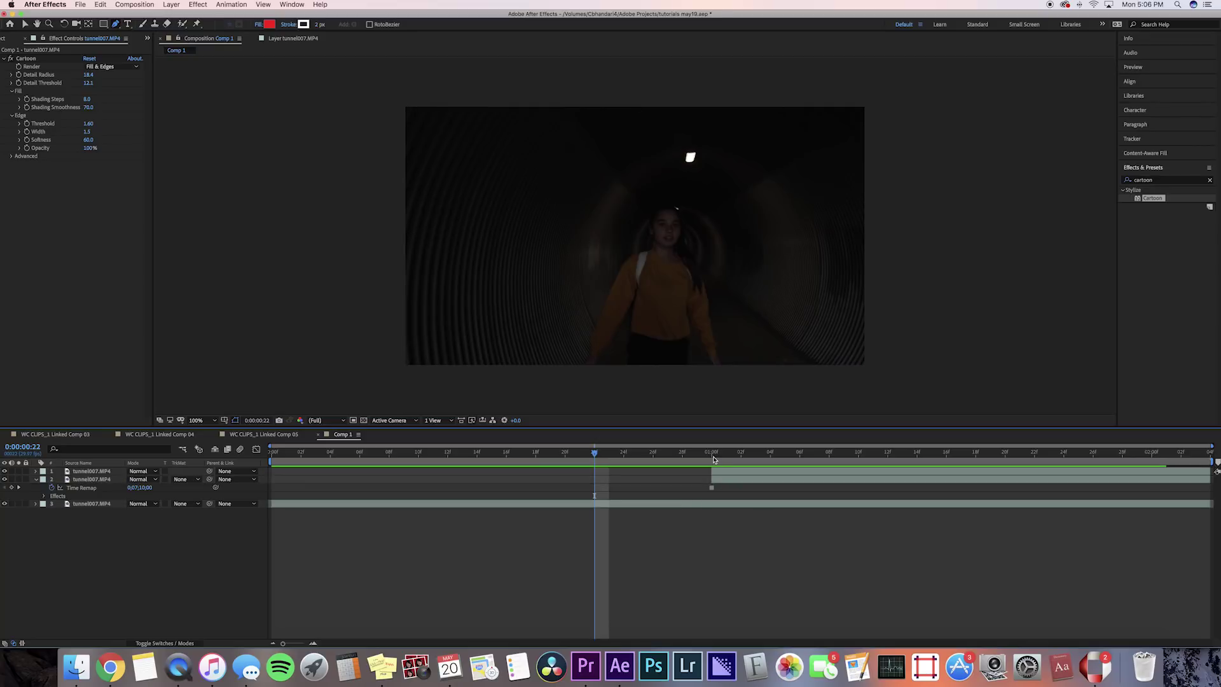
key("k")
key("super+Down")
key("s")
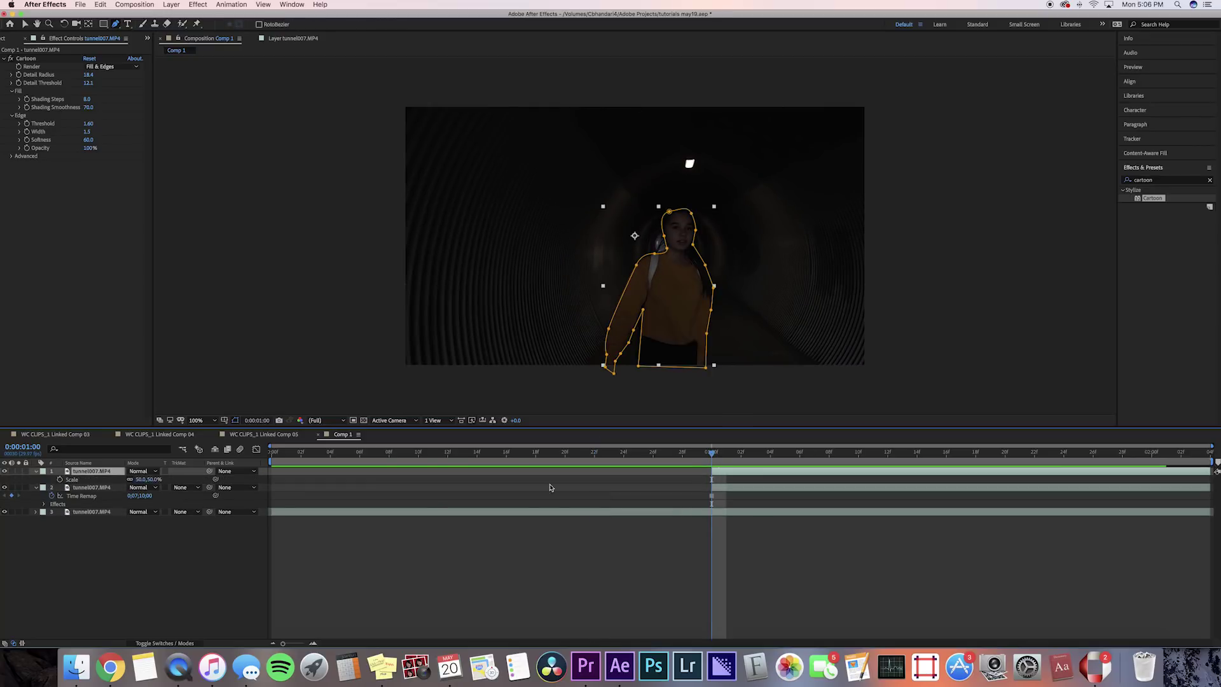
left_click(60, 479)
left_click_drag(838, 453, 1215, 459)
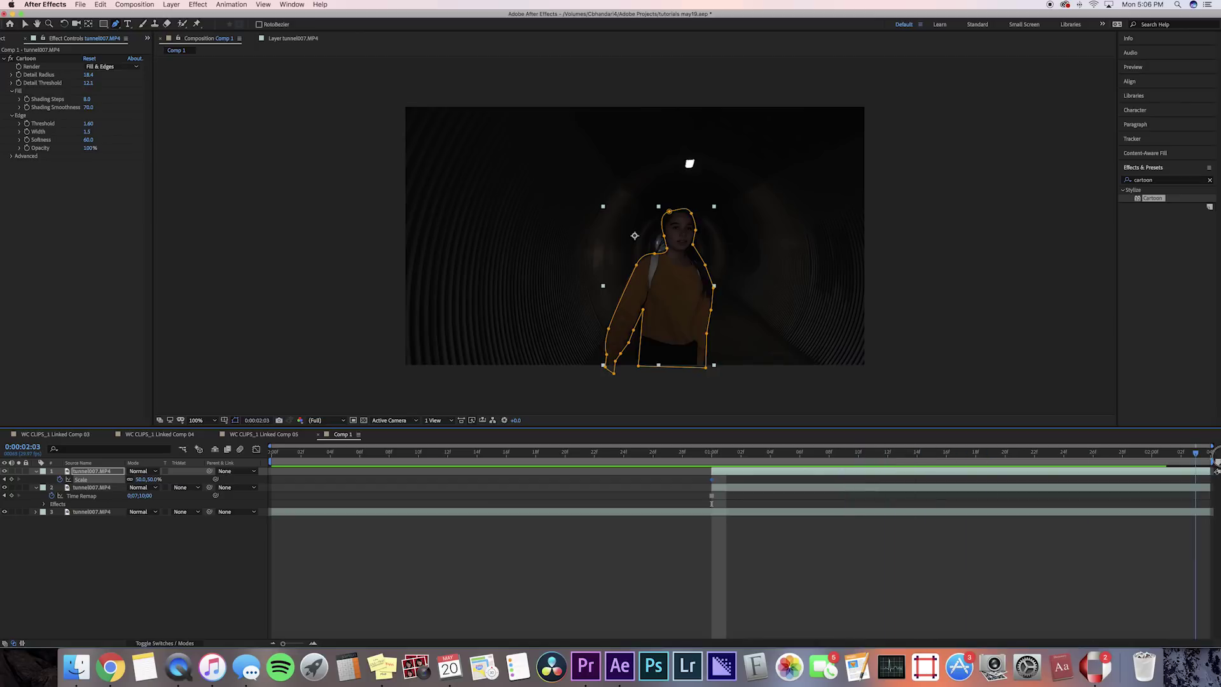
left_click(145, 479)
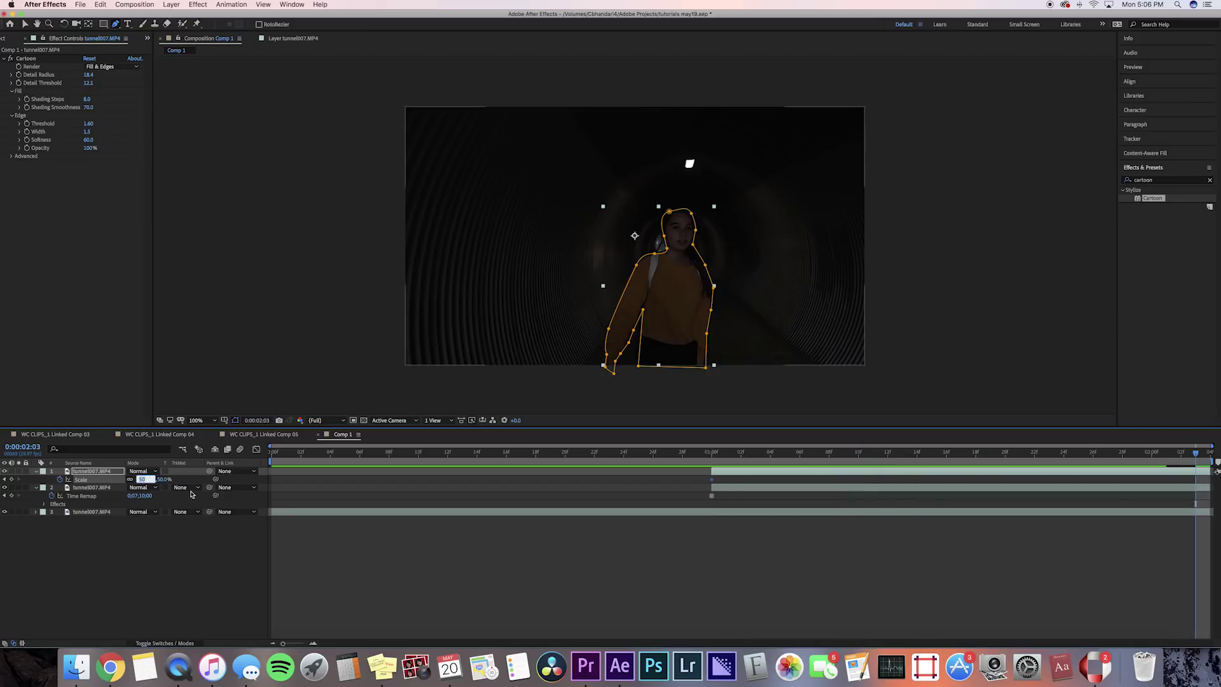
key("Return")
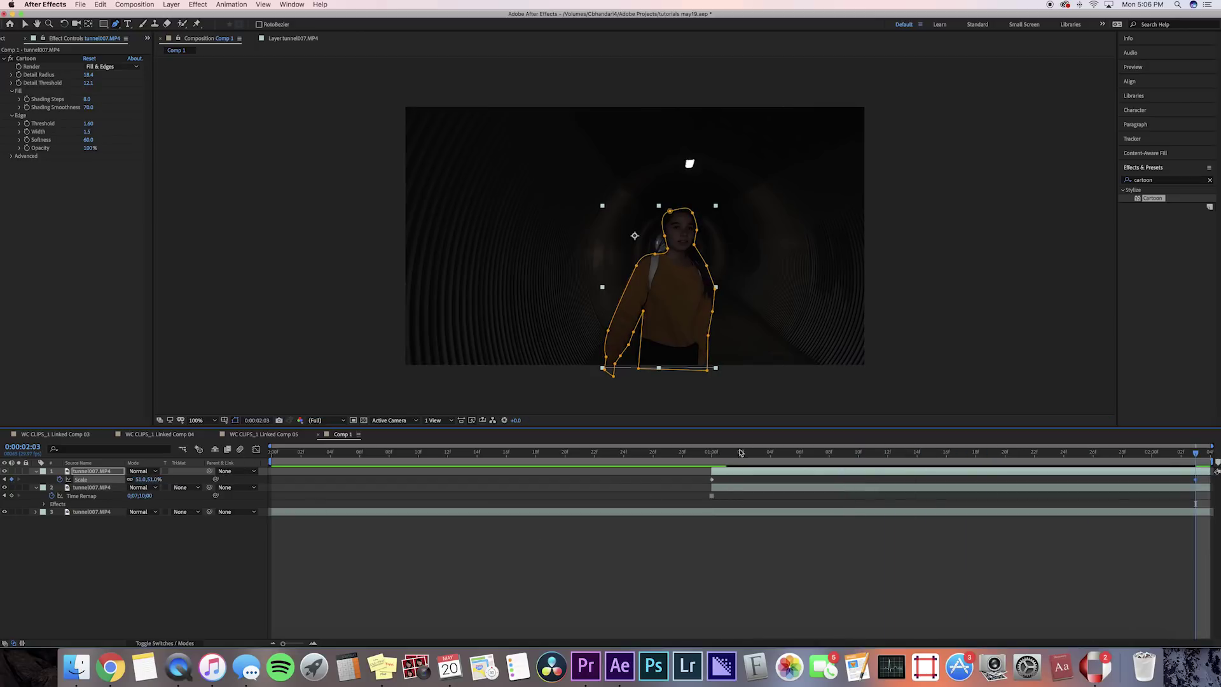
left_click(711, 453)
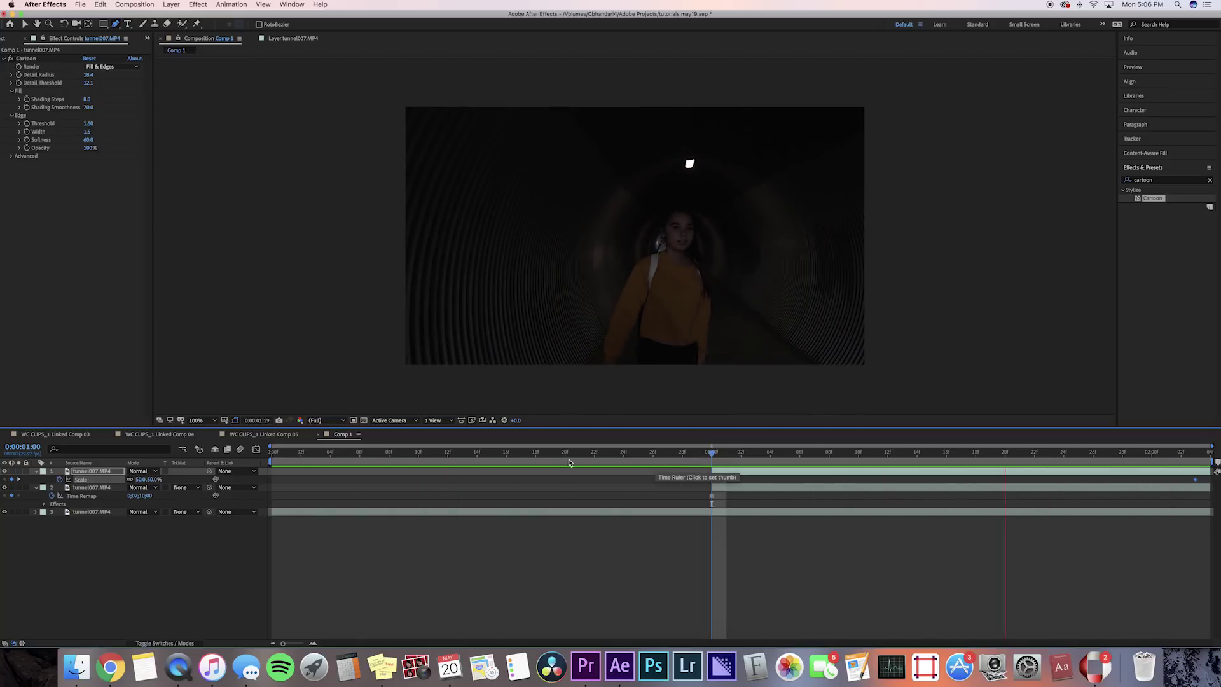
key("space")
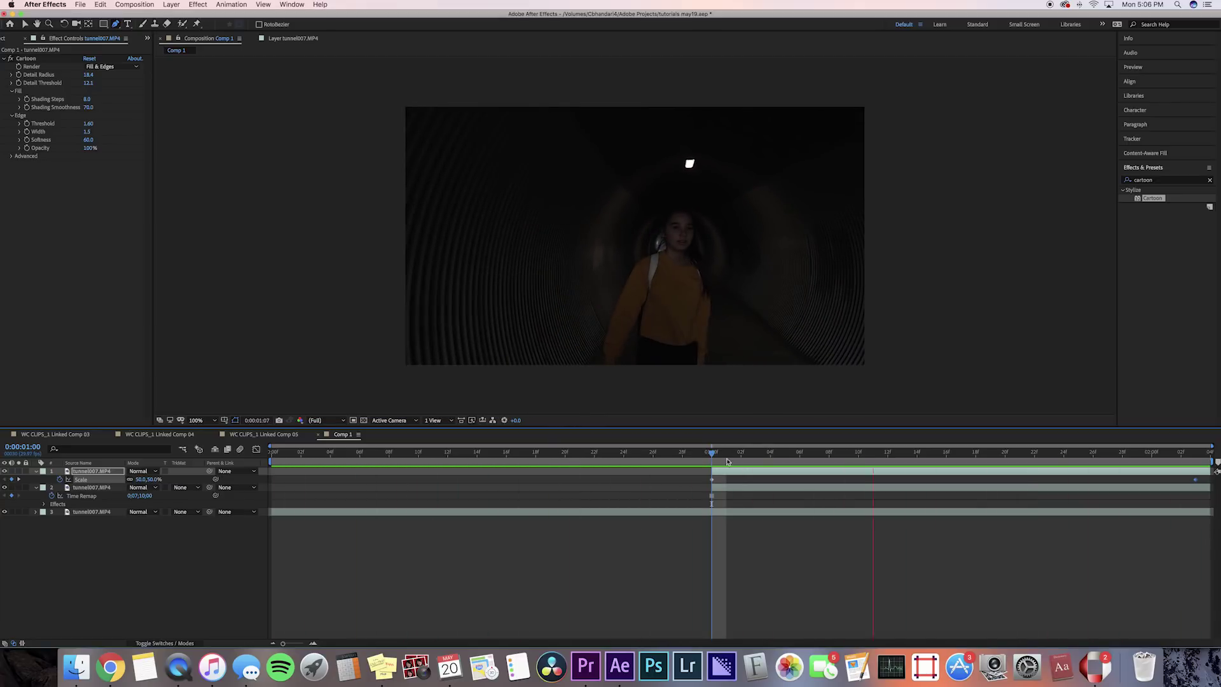
Set the 2:03 Scale keyframe to 52% and preview the growth from 1:00
left_click(1197, 452)
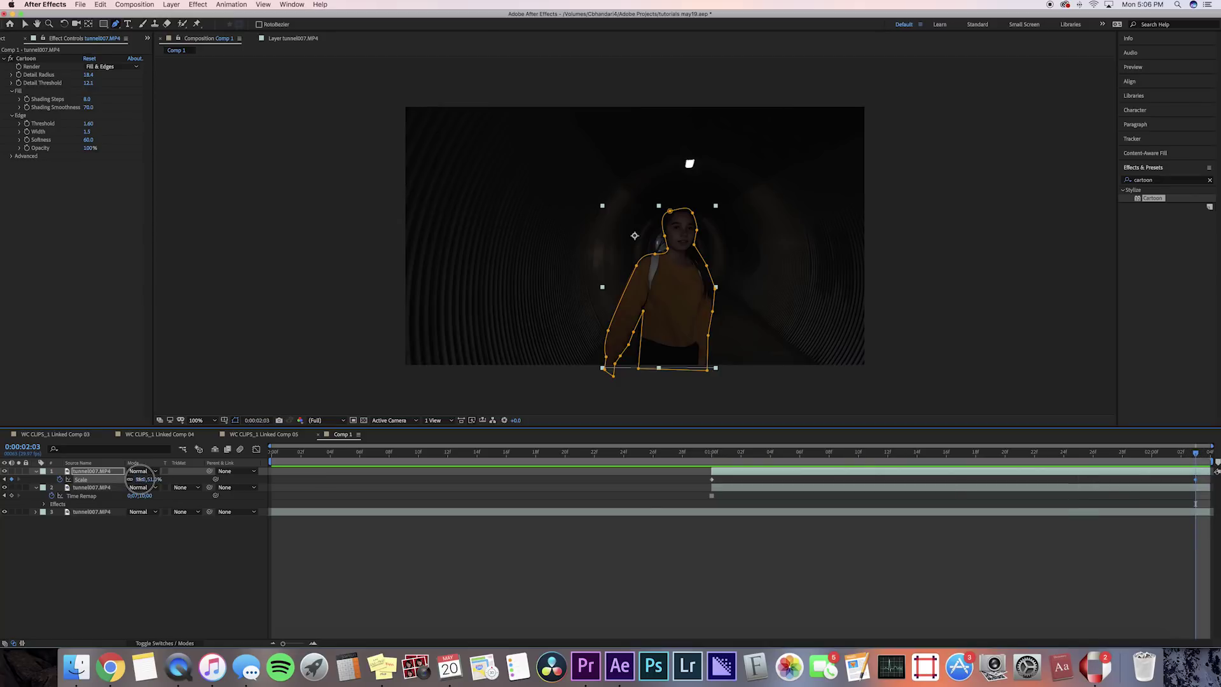
type("52")
key("Return")
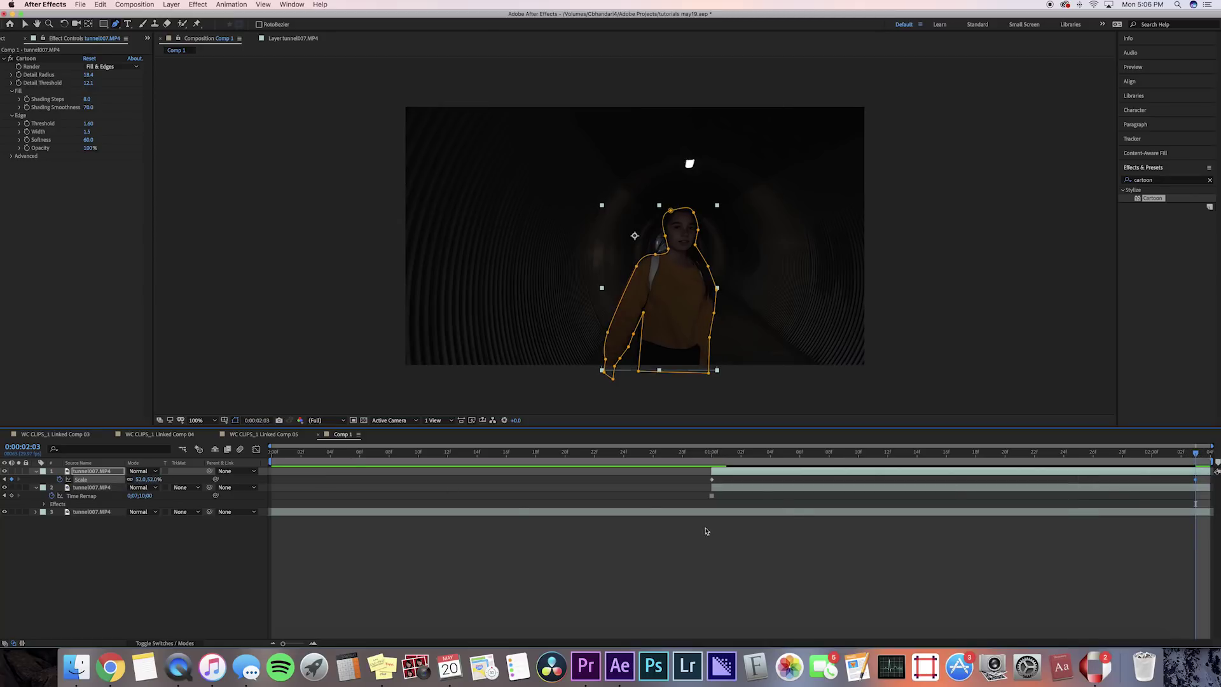
left_click(717, 456)
key("space")
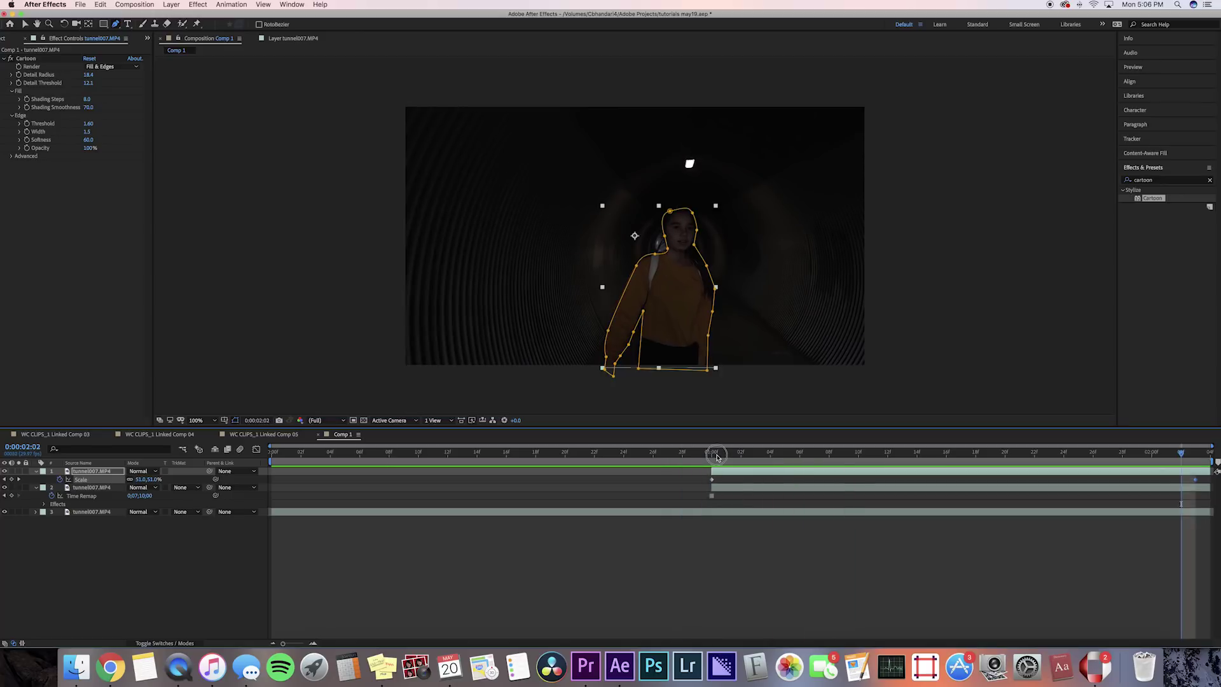
left_click(727, 495)
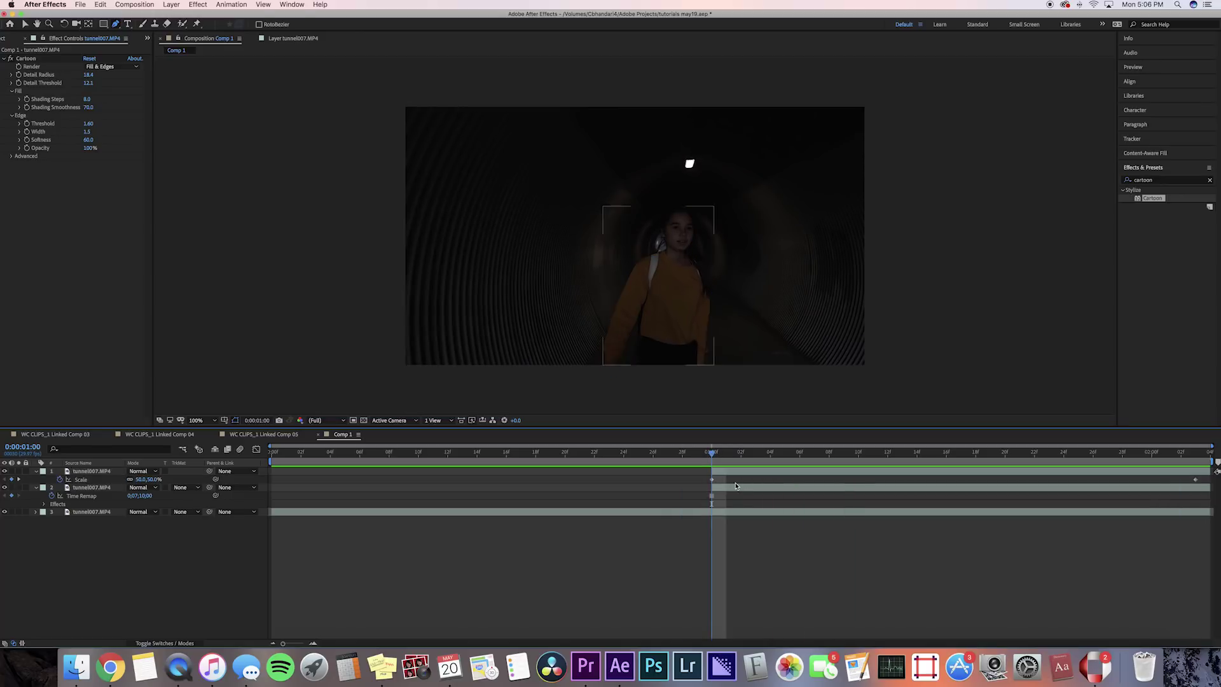
left_click(1209, 181)
Apply Optics Compensation to the tunnel layer with Field Of View 29.1
type("opti")
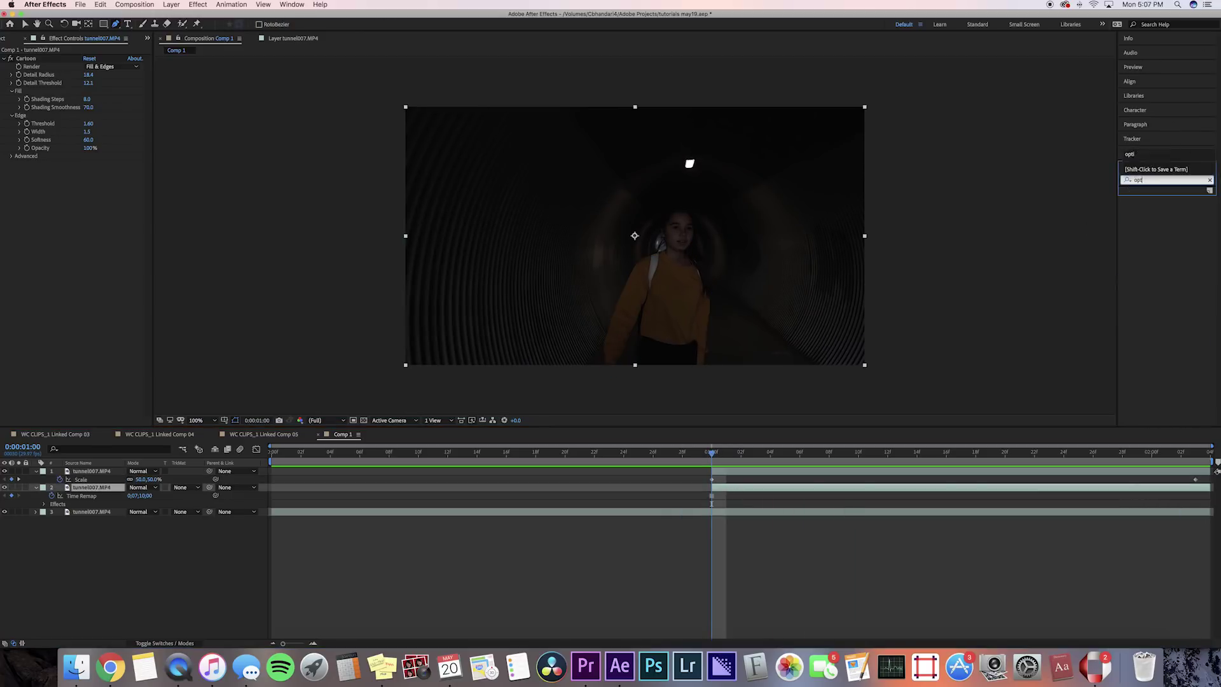
double_click(1168, 198)
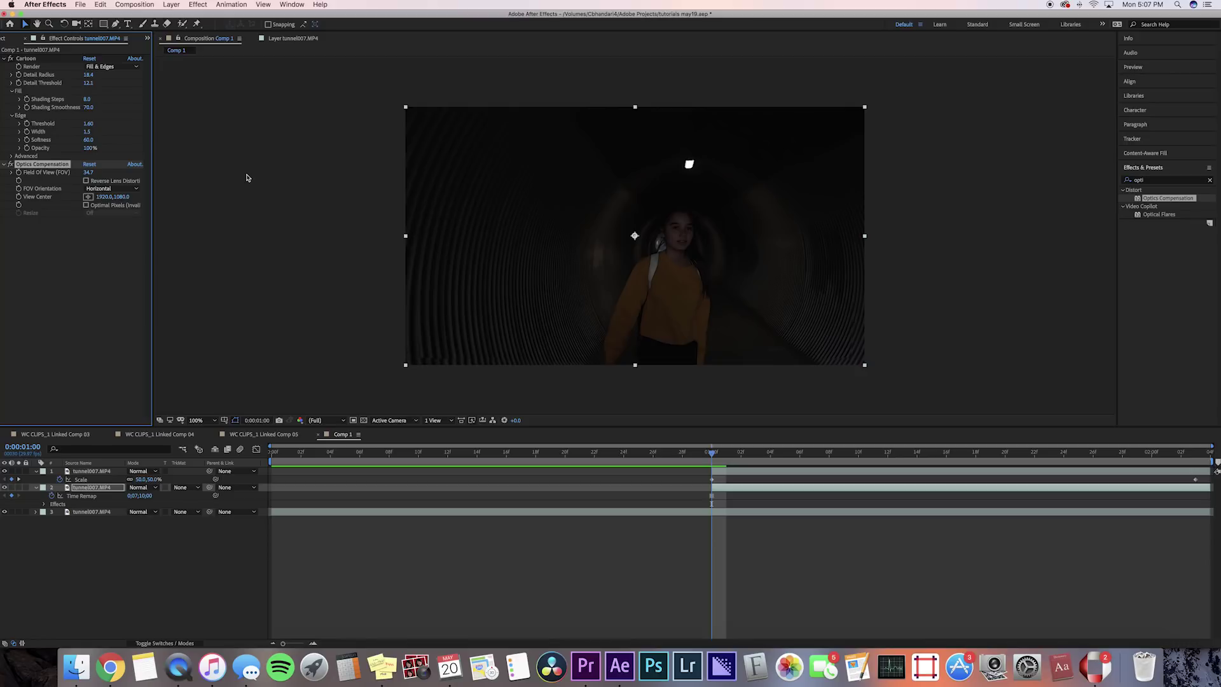
key("super+z")
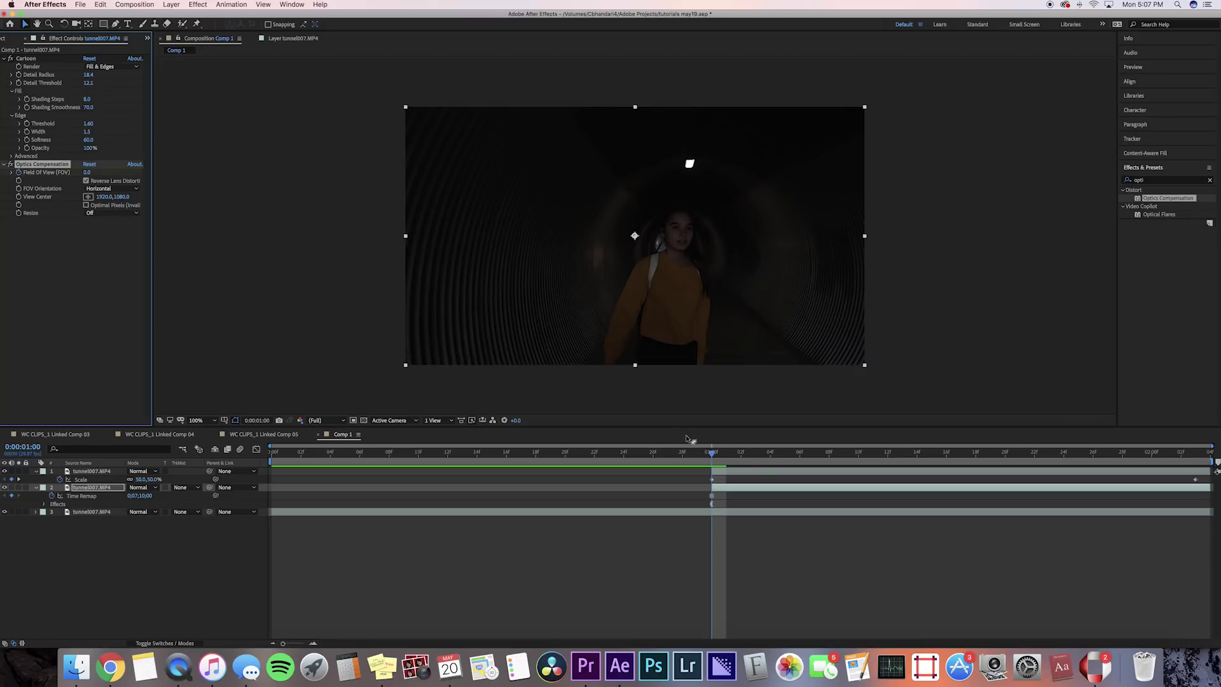
key("space")
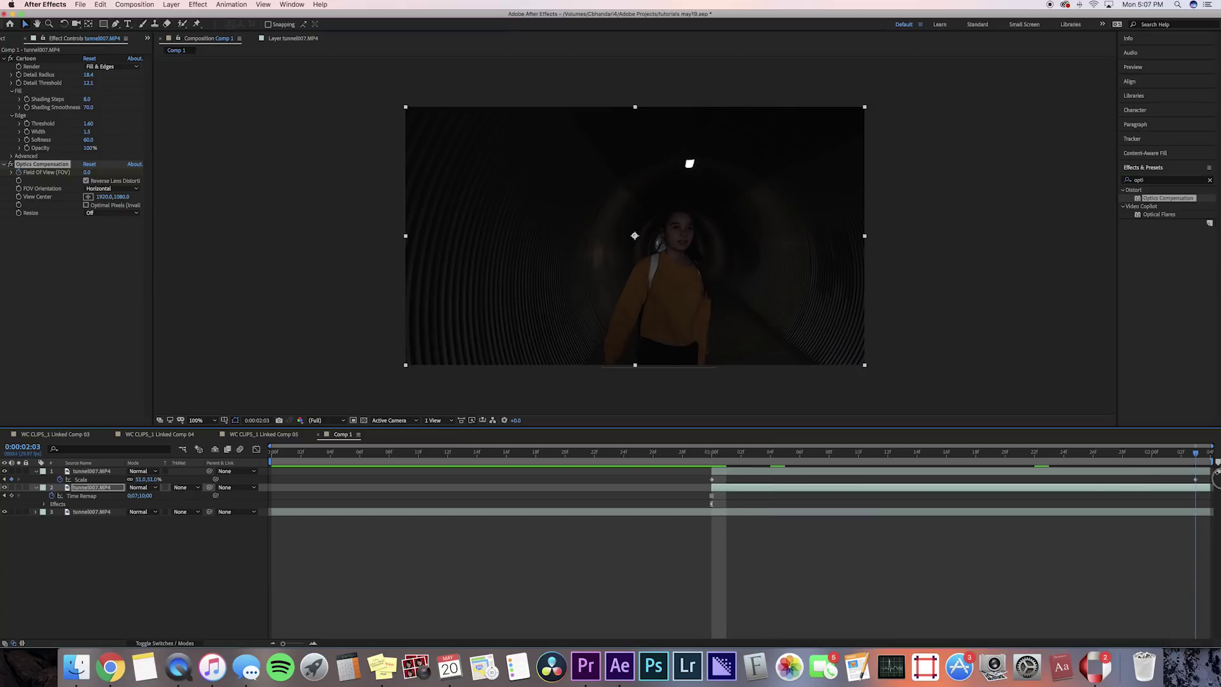
left_click_drag(91, 172, 224, 170)
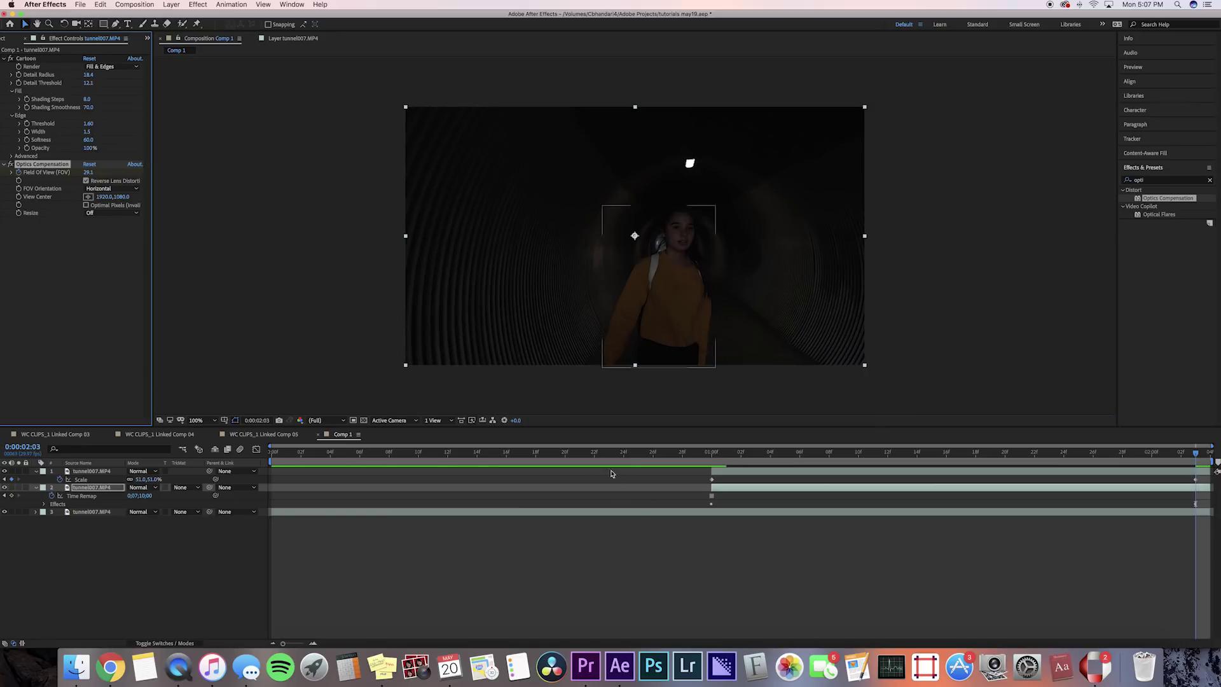
Preview the lens-warped clip from just before 1:00
left_click(624, 454)
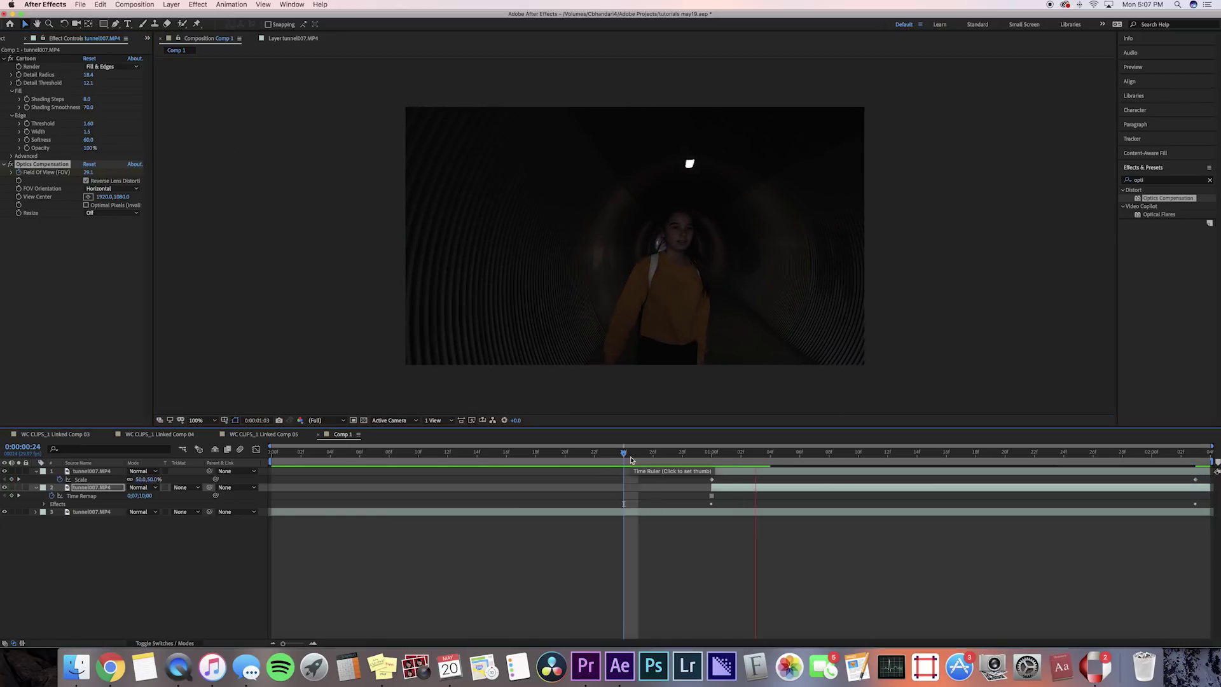
left_click(243, 464)
key("space")
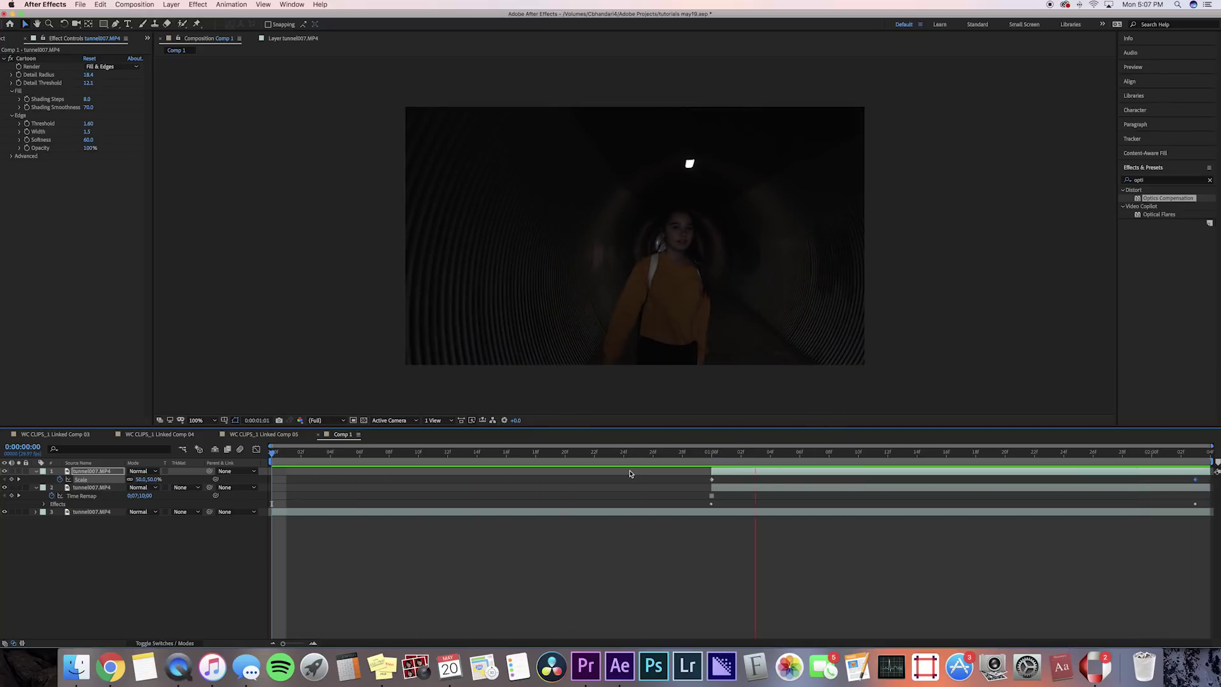
left_click(659, 566)
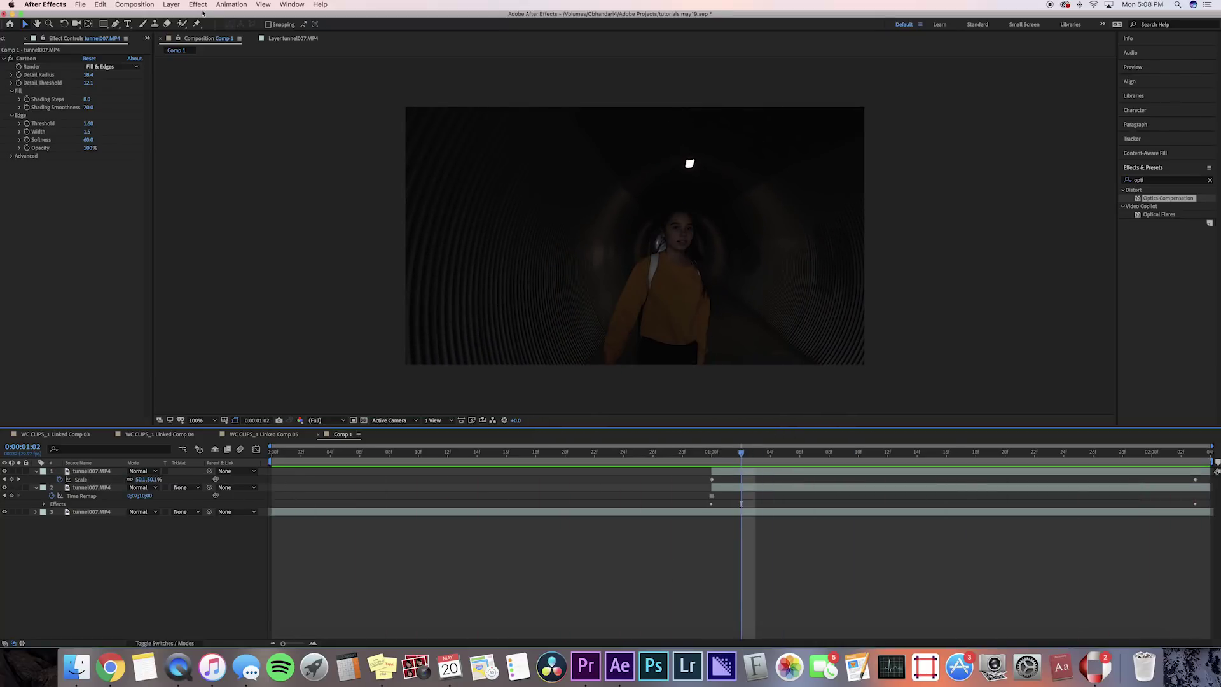
left_click(127, 24)
Type the CELINA title and trim its layer to start at 1:00
left_click(521, 246)
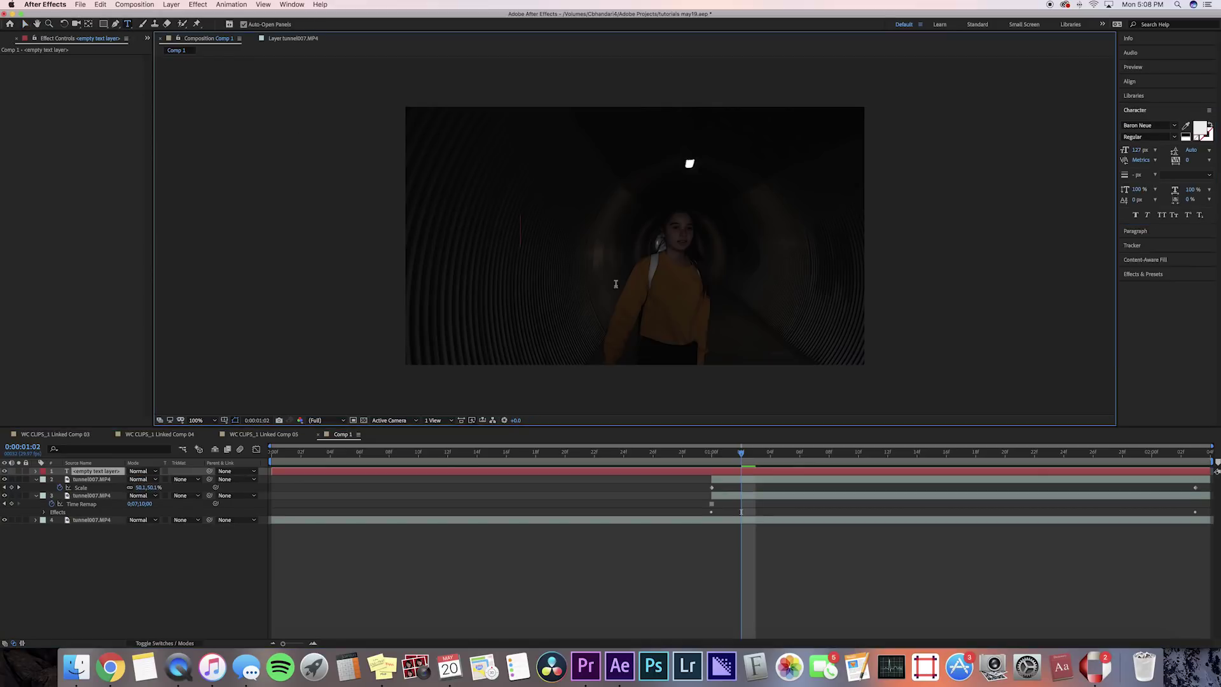
type("cel")
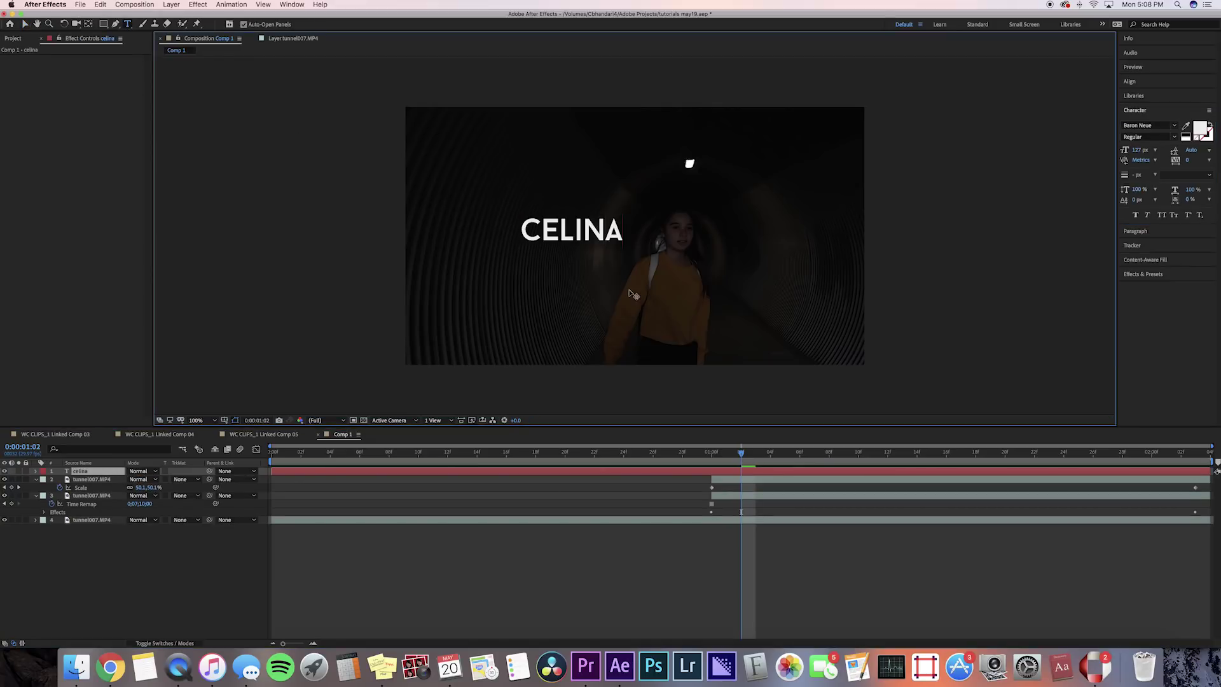
key("Escape")
key("j")
key("alt+bracketleft")
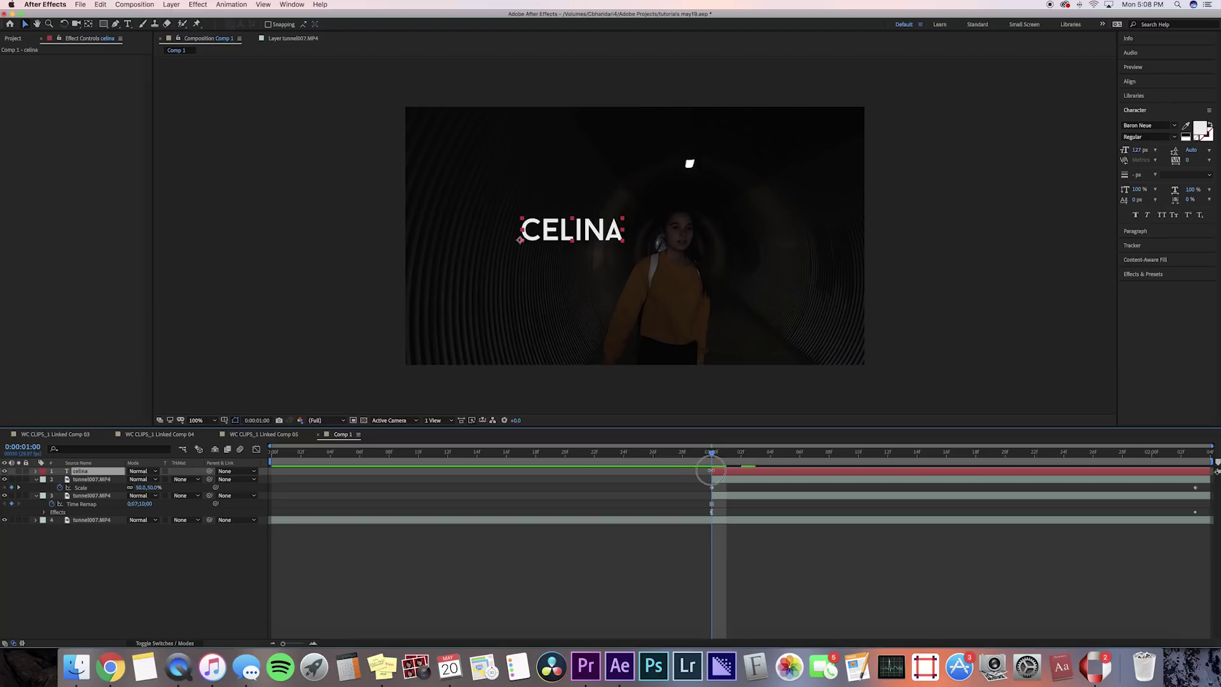
left_click_drag(693, 458, 638, 459)
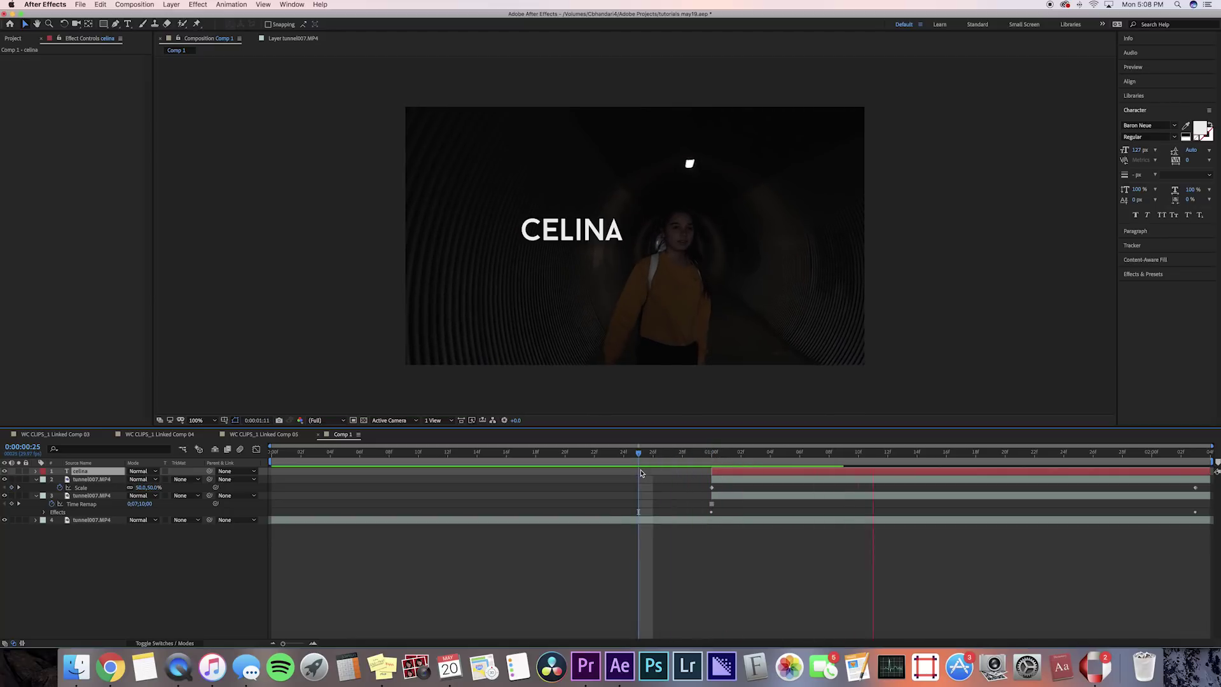
key("k")
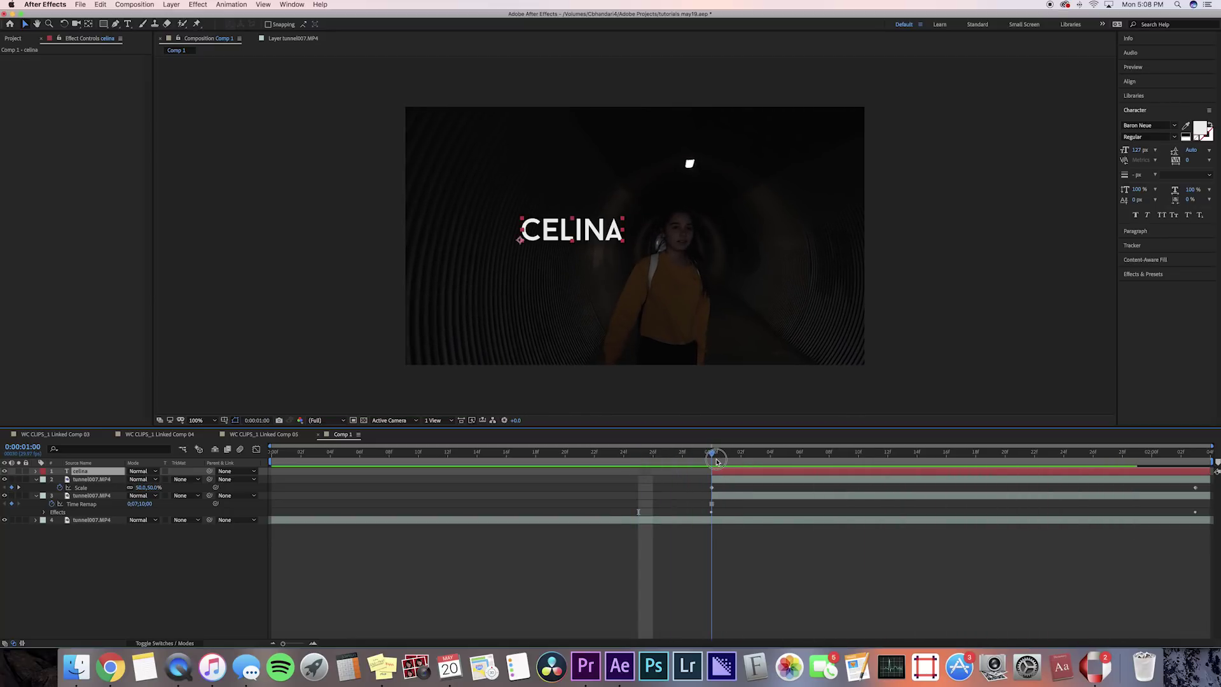
Add a new Camera 1 layer to the composition with default settings
left_click(171, 5)
mouse_move(191, 16)
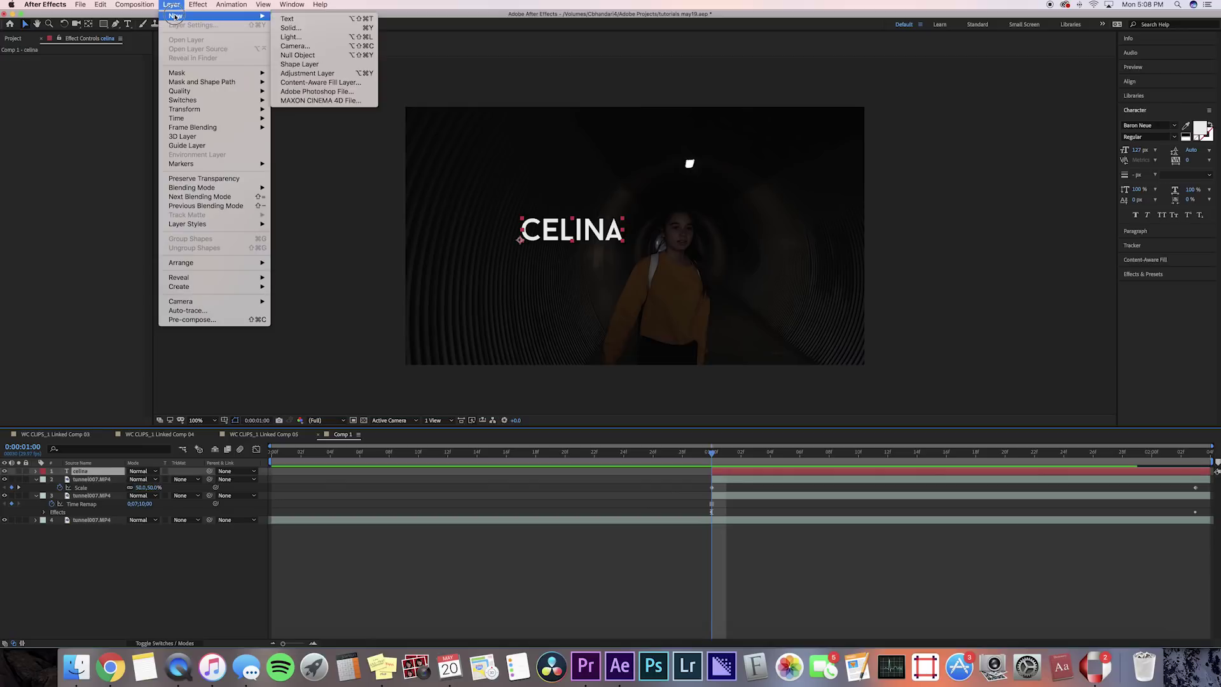
left_click(323, 49)
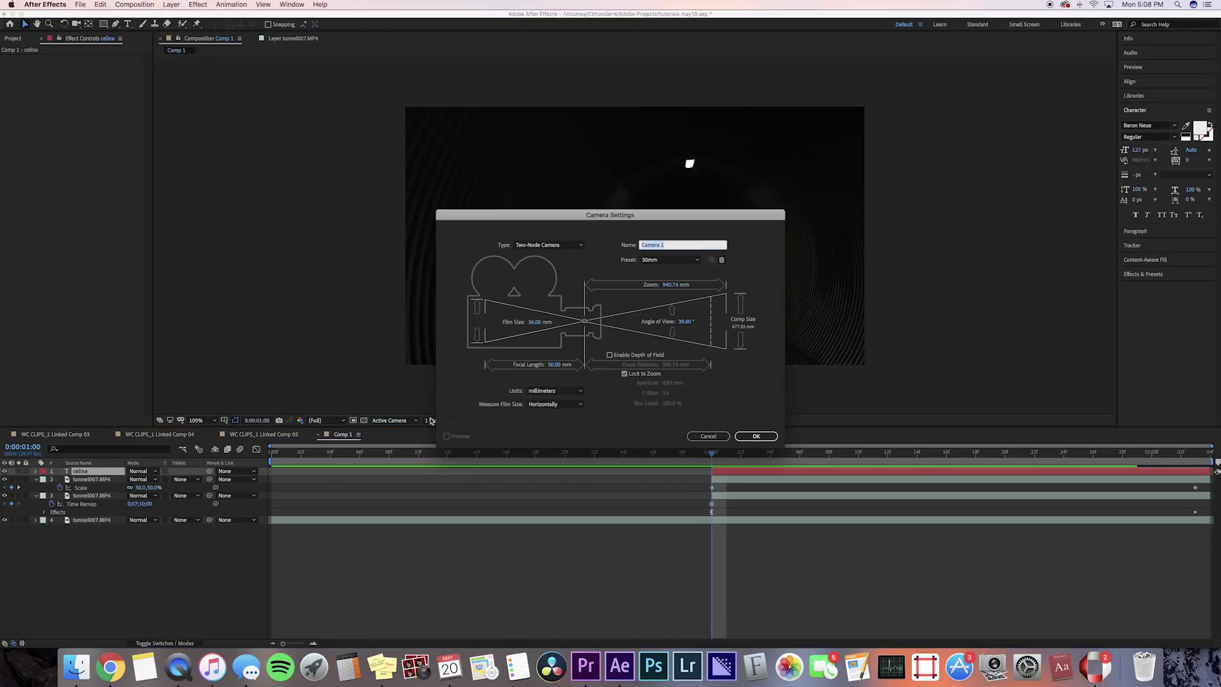
left_click(755, 437)
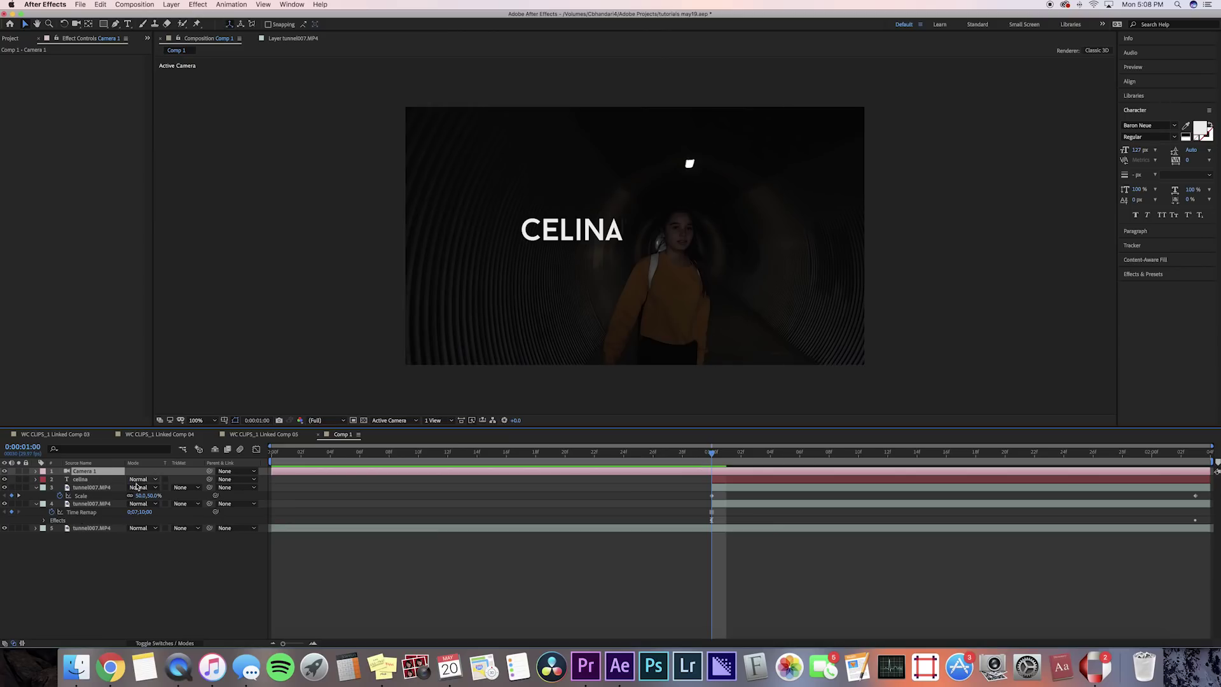
Try tilting the CELINA title in 3D with the rotation tool, then undo it
left_click(171, 644)
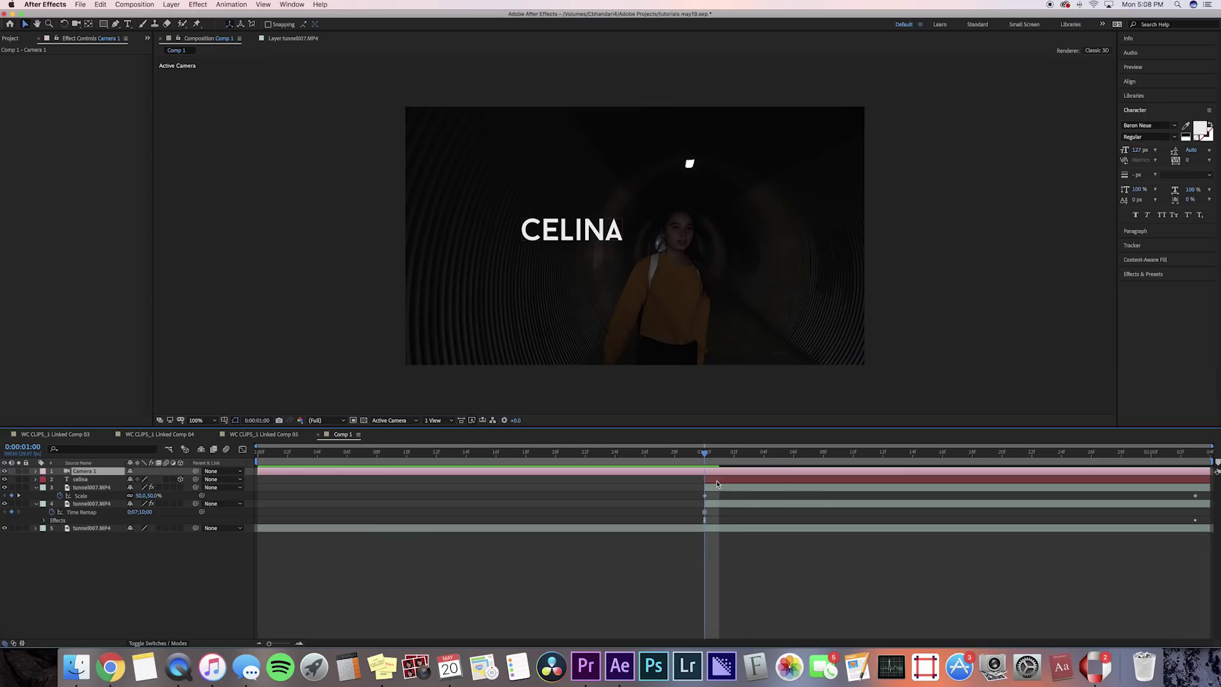
left_click(719, 482)
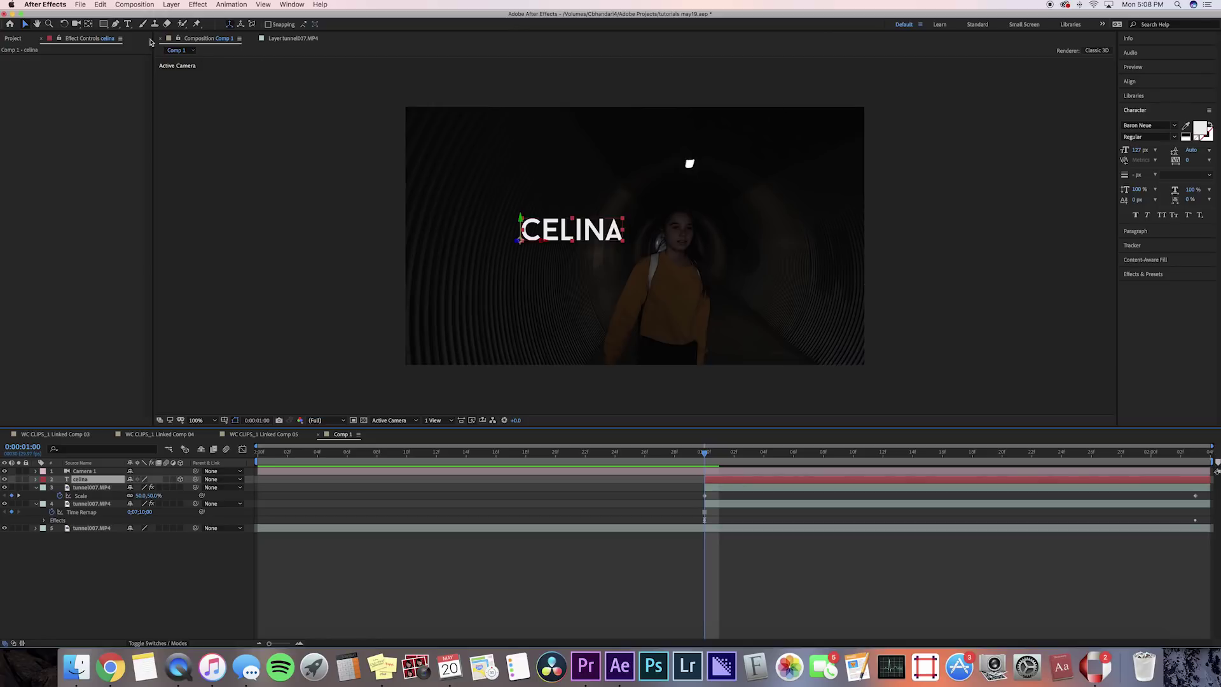
key("w")
left_click_drag(520, 240, 480, 239)
key("super+z")
Set X, Y, Z Rotation, Scale and Position end keyframes on CELINA at 1:06
left_click(36, 478)
left_click(43, 488)
left_click(44, 488)
left_click(43, 495)
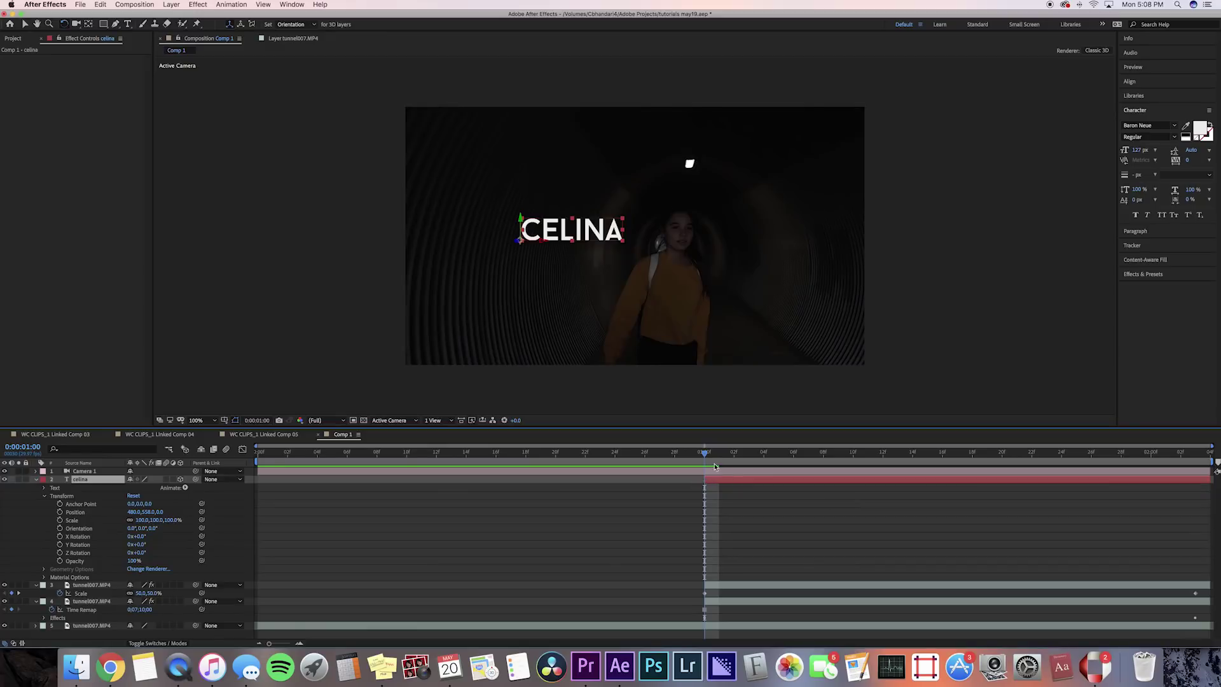
mouse_move(756, 459)
left_mouse_down()
mouse_move(782, 461)
mouse_move(719, 463)
mouse_move(765, 465)
left_mouse_up()
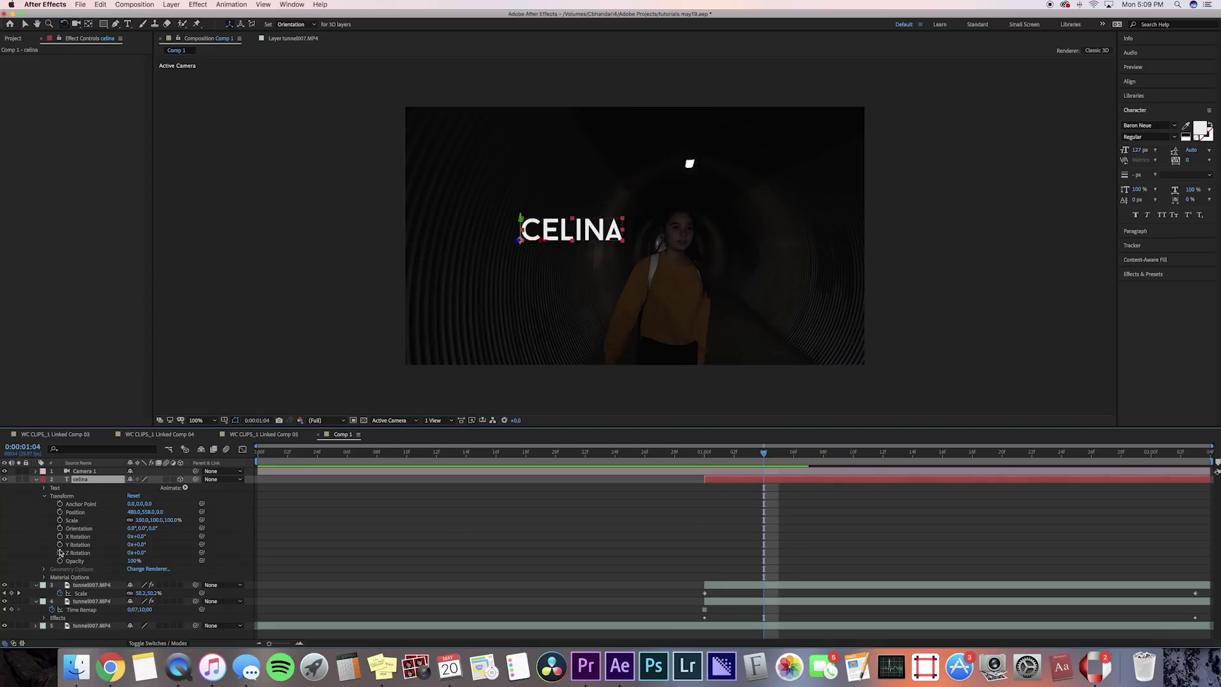
left_click(800, 459)
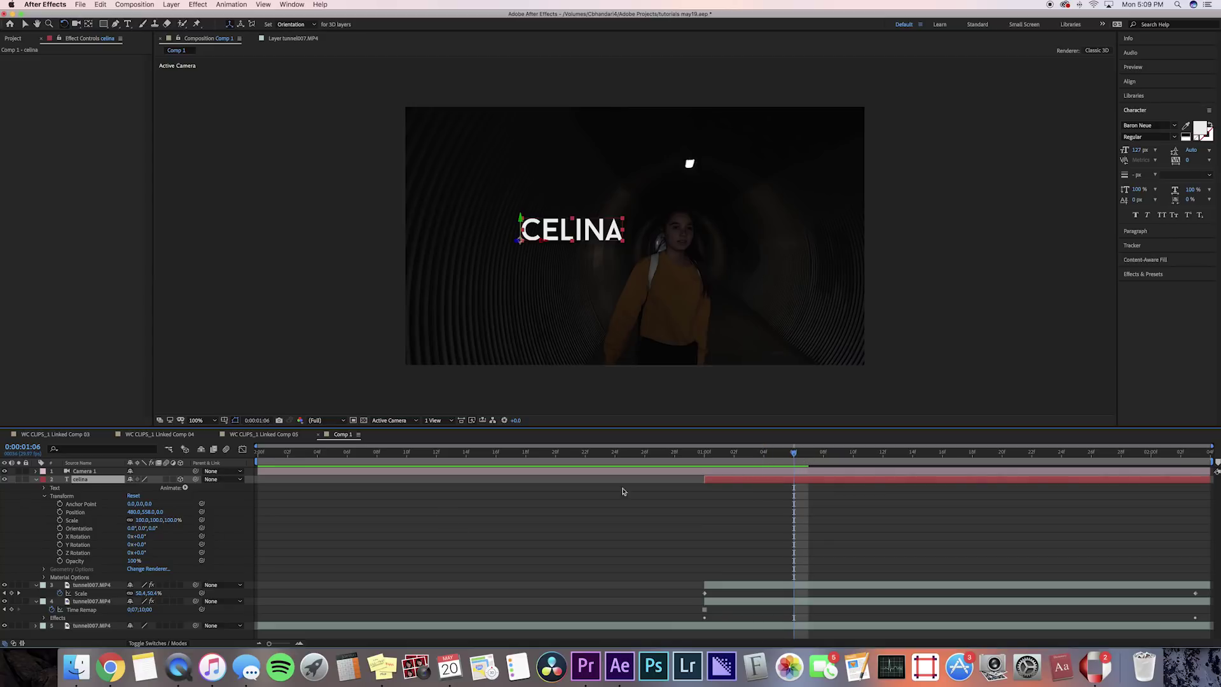
left_click(60, 536)
left_click(60, 544)
left_click(59, 552)
left_click(60, 520)
left_click(60, 512)
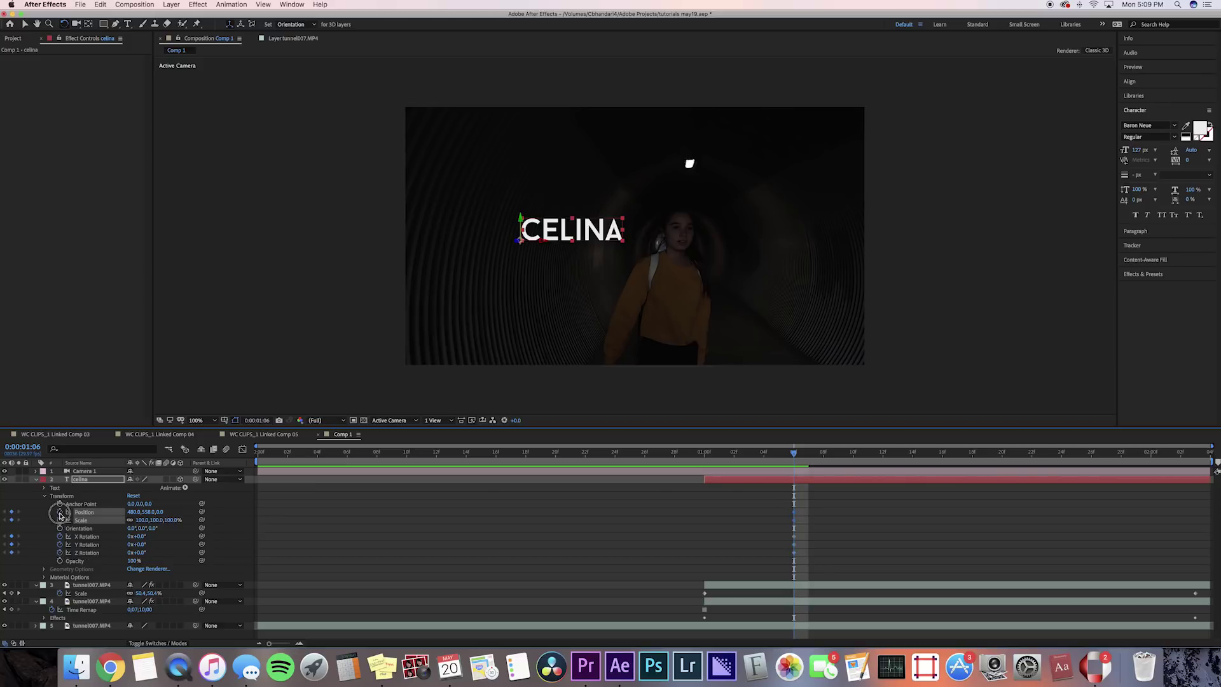
At 1:00, enlarge the title and set Y Rotation to 66° for its starting pose
left_click(709, 463)
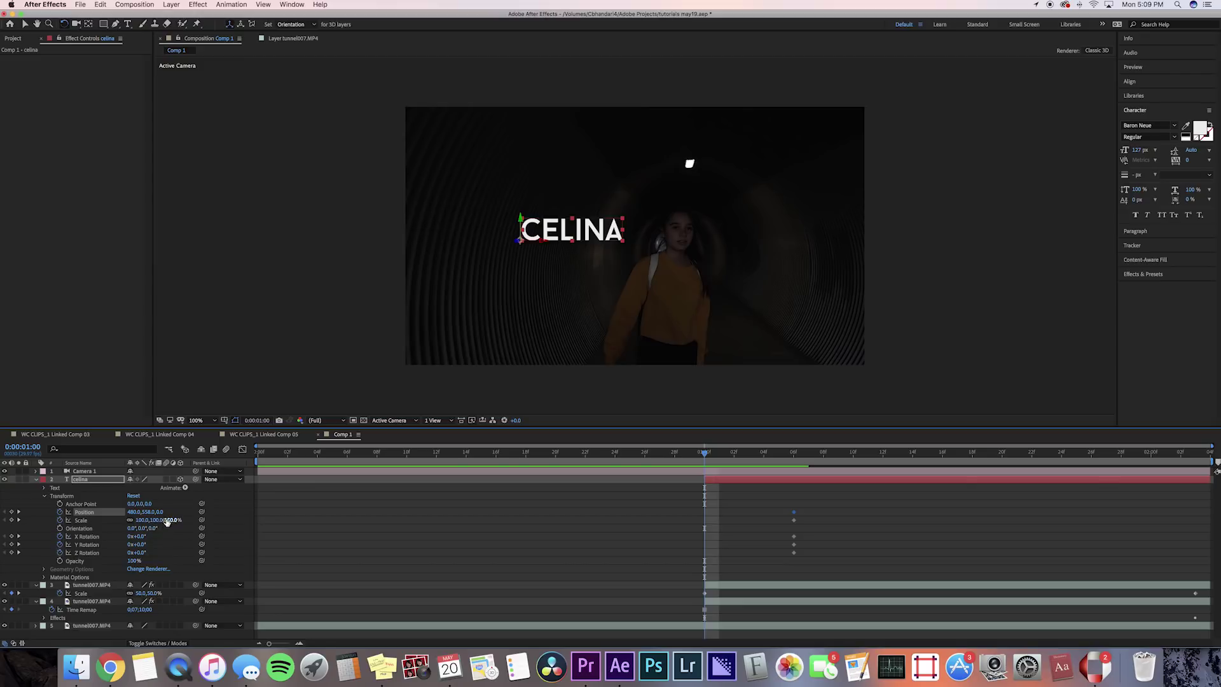
mouse_move(167, 522)
left_mouse_down()
mouse_move(202, 520)
mouse_move(156, 524)
mouse_move(119, 553)
mouse_move(166, 543)
left_mouse_up()
left_click(629, 452)
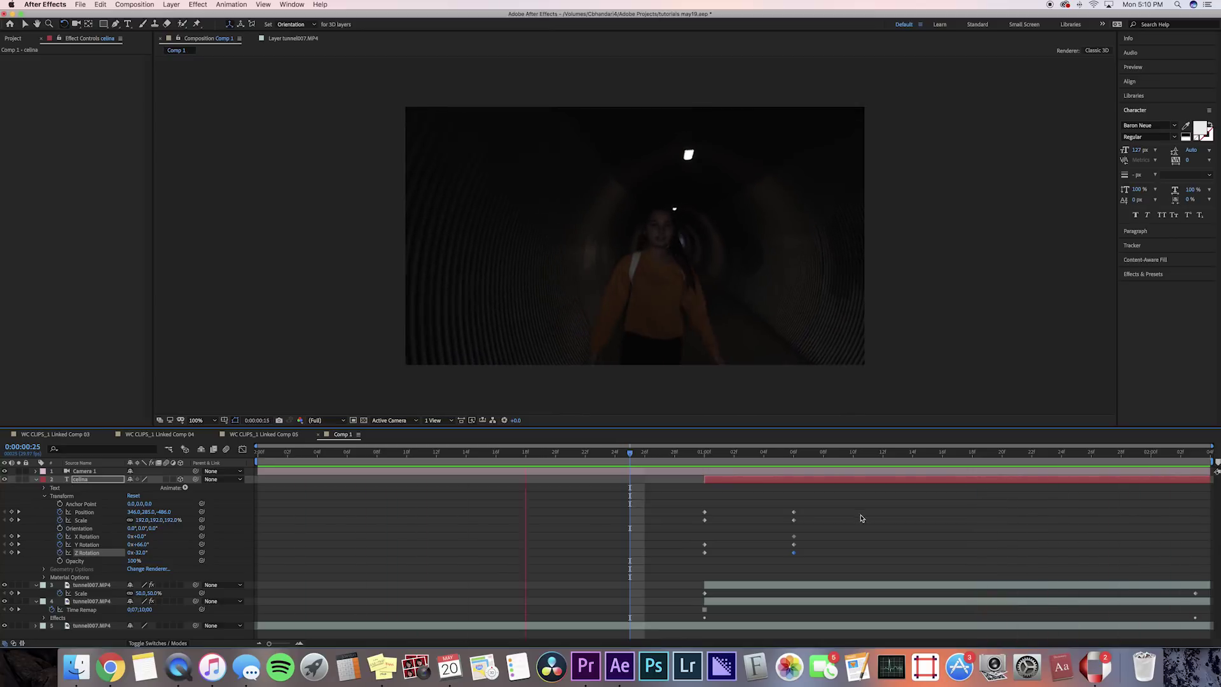
key("space")
Move the title's end keyframes earlier and preview the faster landing
left_click_drag(818, 570, 762, 515)
left_click(650, 464)
key("space")
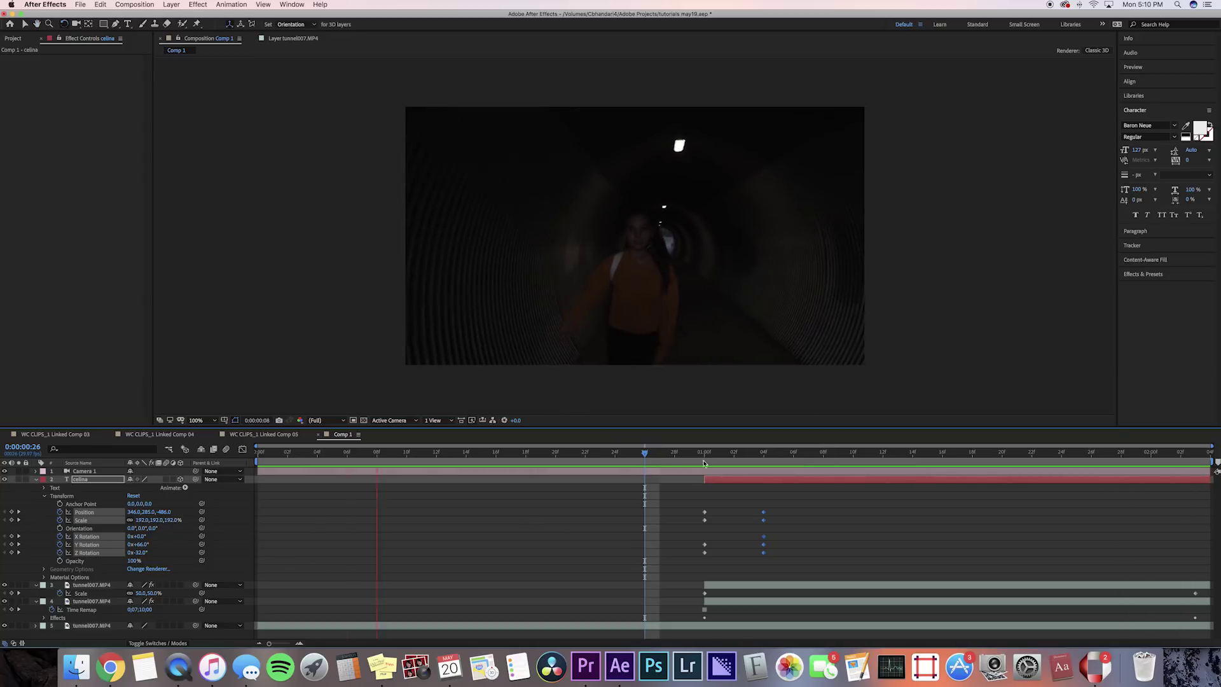
key("space")
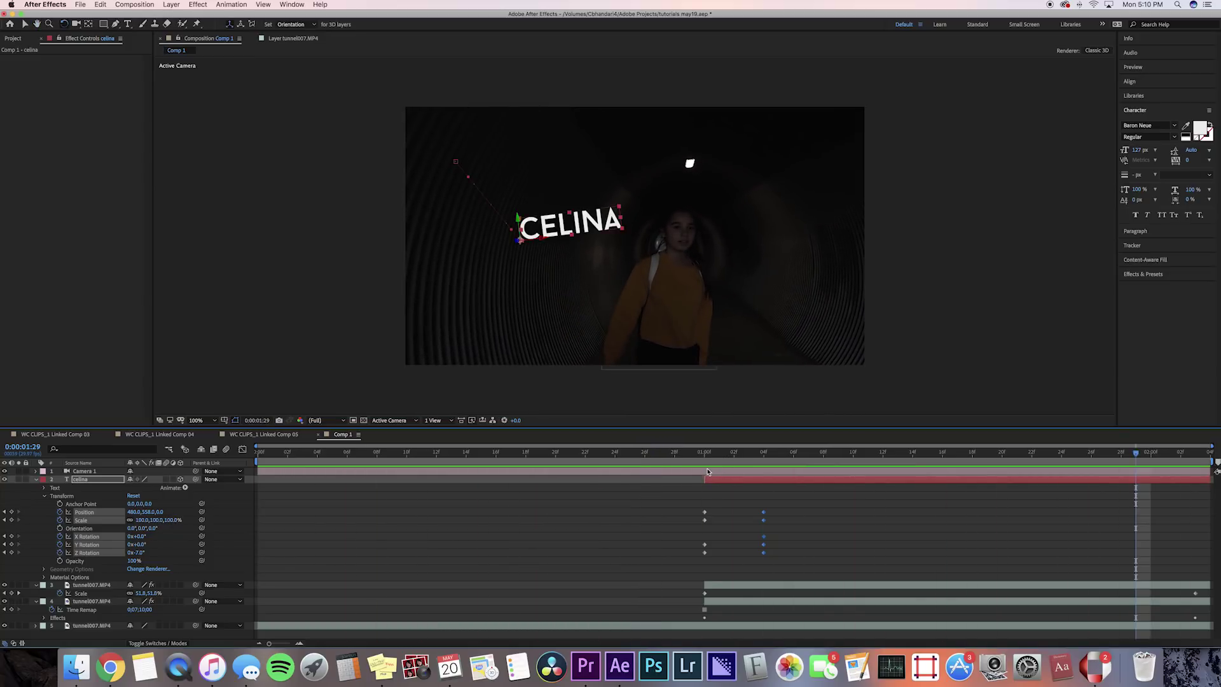
Enable motion blur on the CELINA layer and for the whole composition
left_click(35, 480)
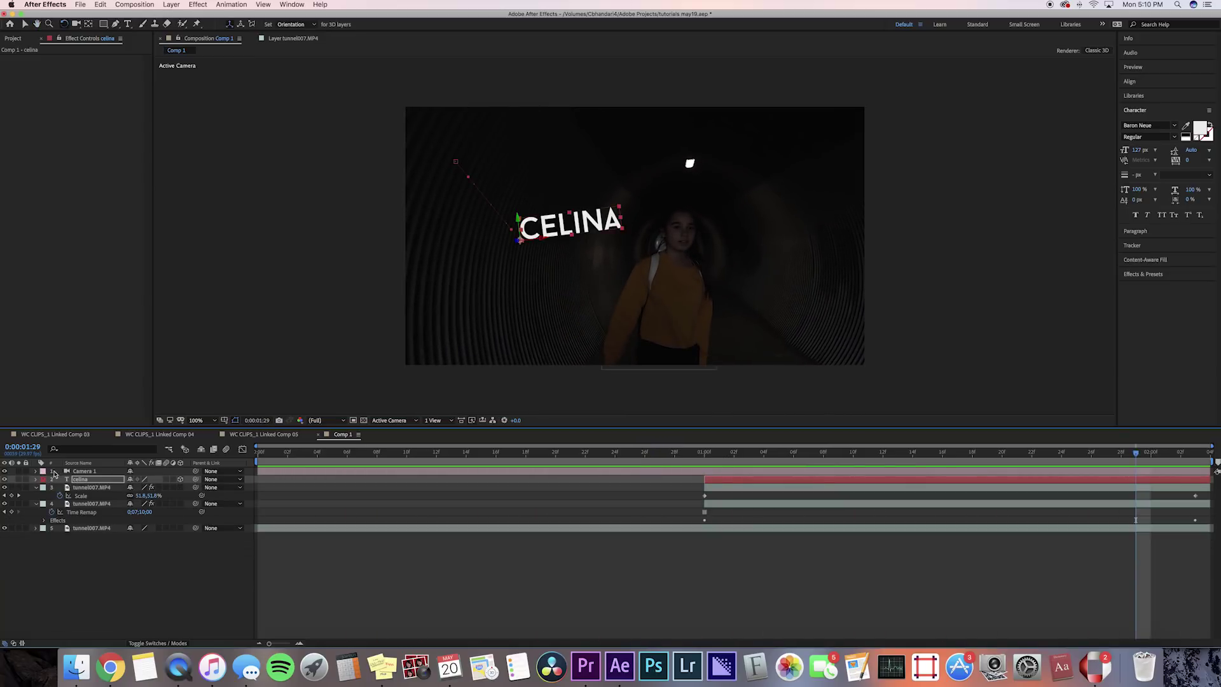
left_click(166, 479)
left_click(227, 449)
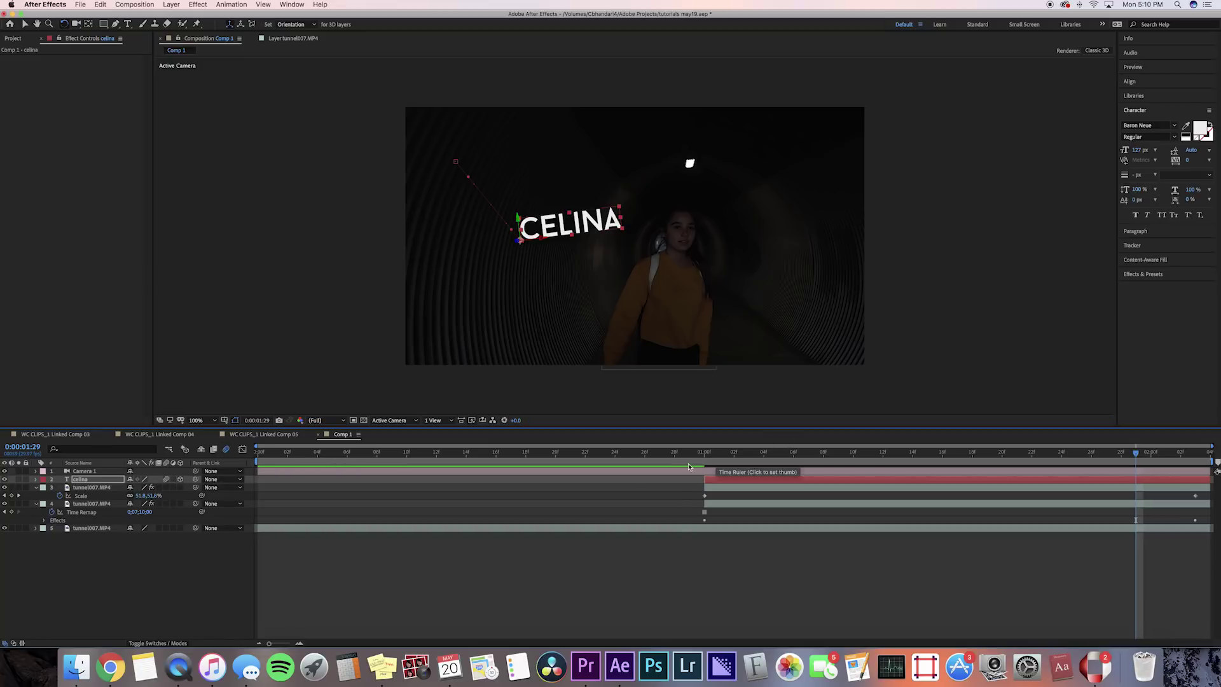
left_click(675, 453)
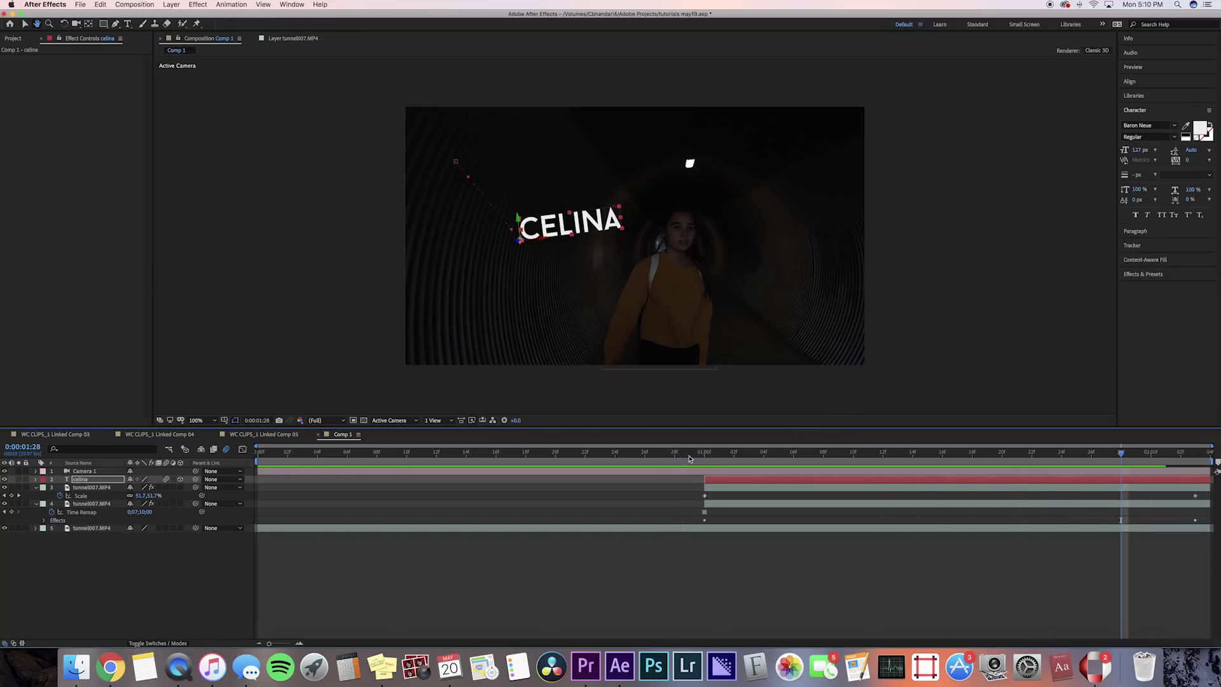
left_click(736, 455)
left_click(705, 623)
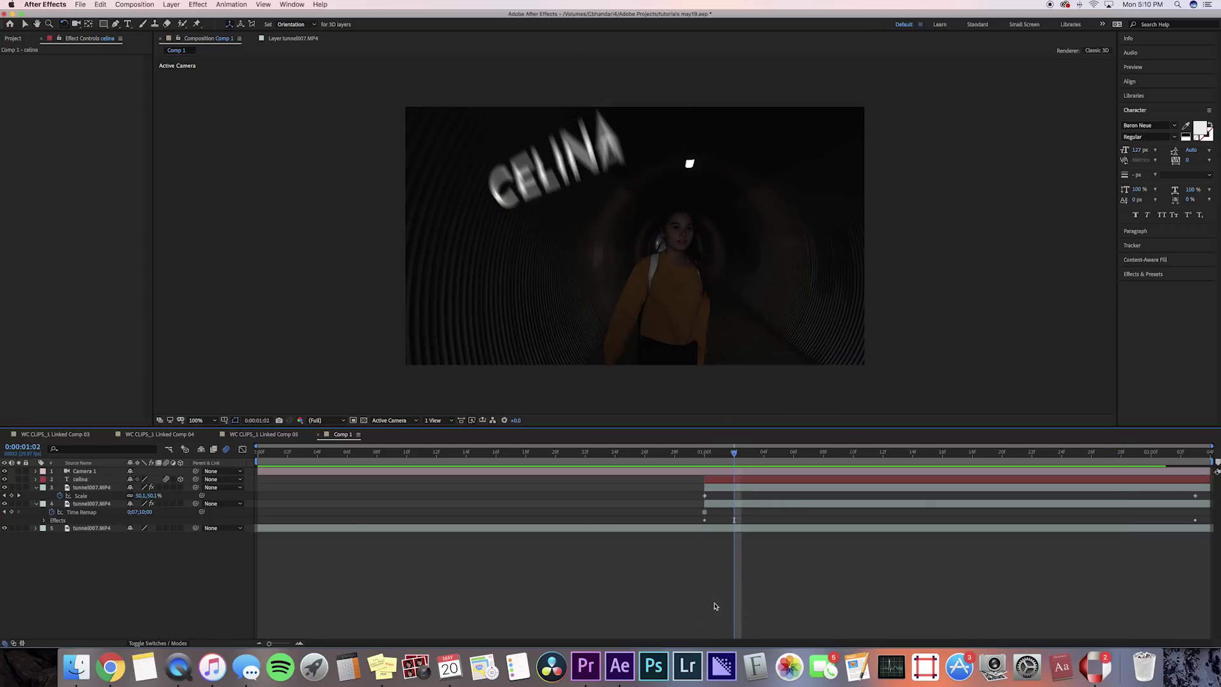
Add the videoblocks ink-drops .mov clip to the composition as the top layer
left_click(764, 452)
left_click(703, 569)
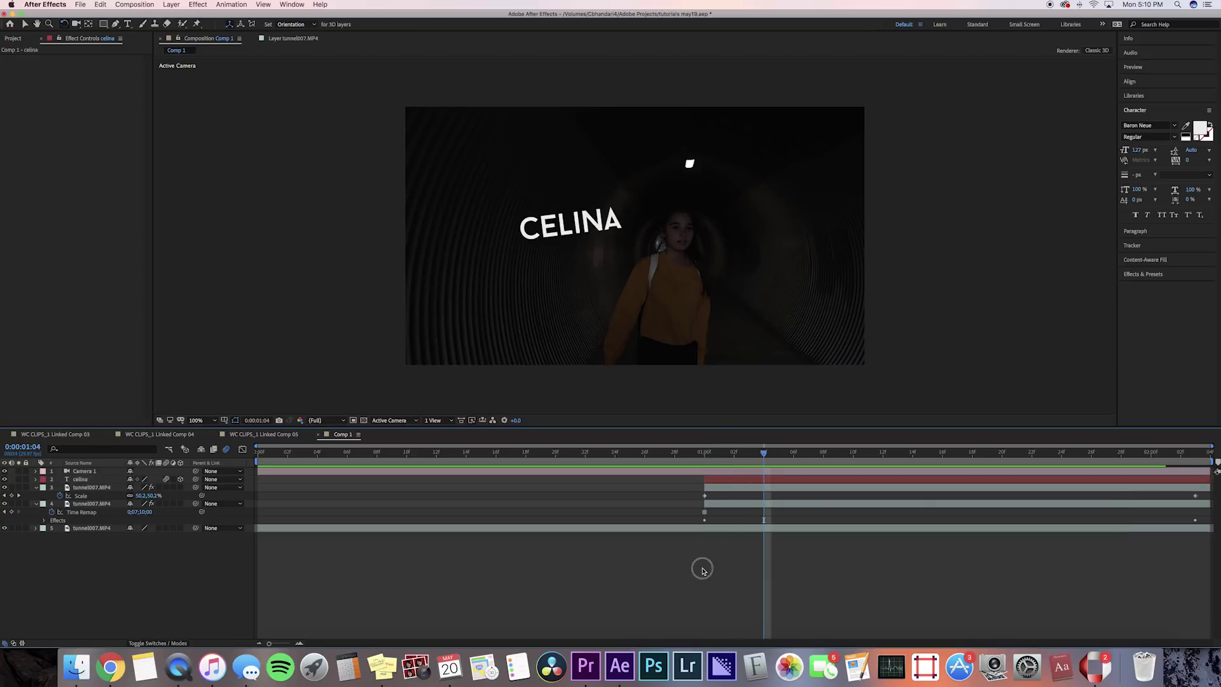
left_click(77, 666)
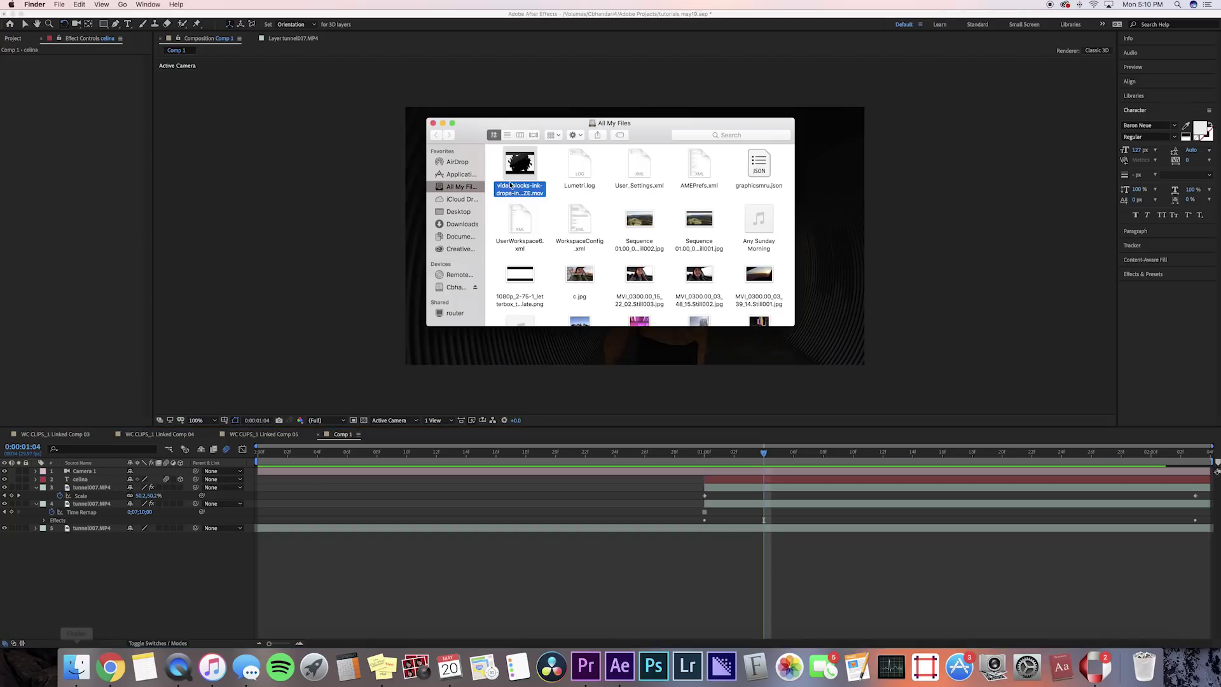
mouse_move(520, 164)
left_mouse_down()
mouse_move(848, 588)
mouse_move(782, 489)
left_mouse_up()
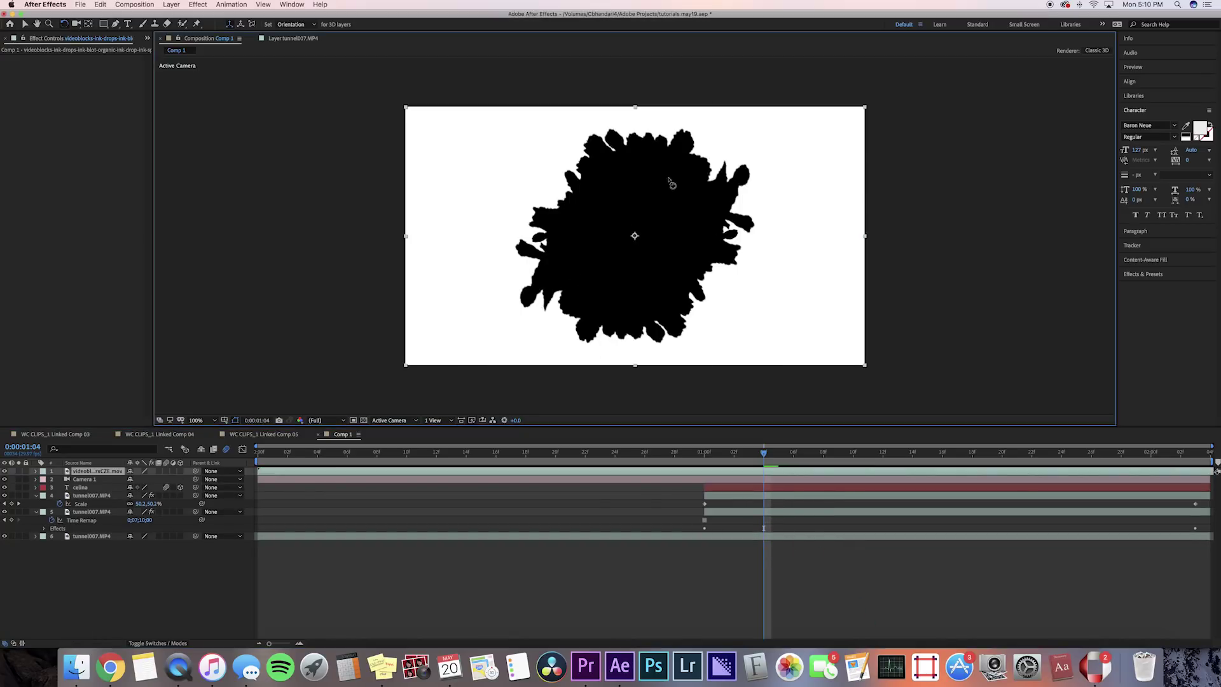
Place the ink layer below the camera, scale it to 42% and move it behind CELINA
mouse_move(92, 473)
left_mouse_down()
mouse_move(152, 488)
mouse_move(92, 499)
mouse_move(94, 517)
left_mouse_up()
key("s")
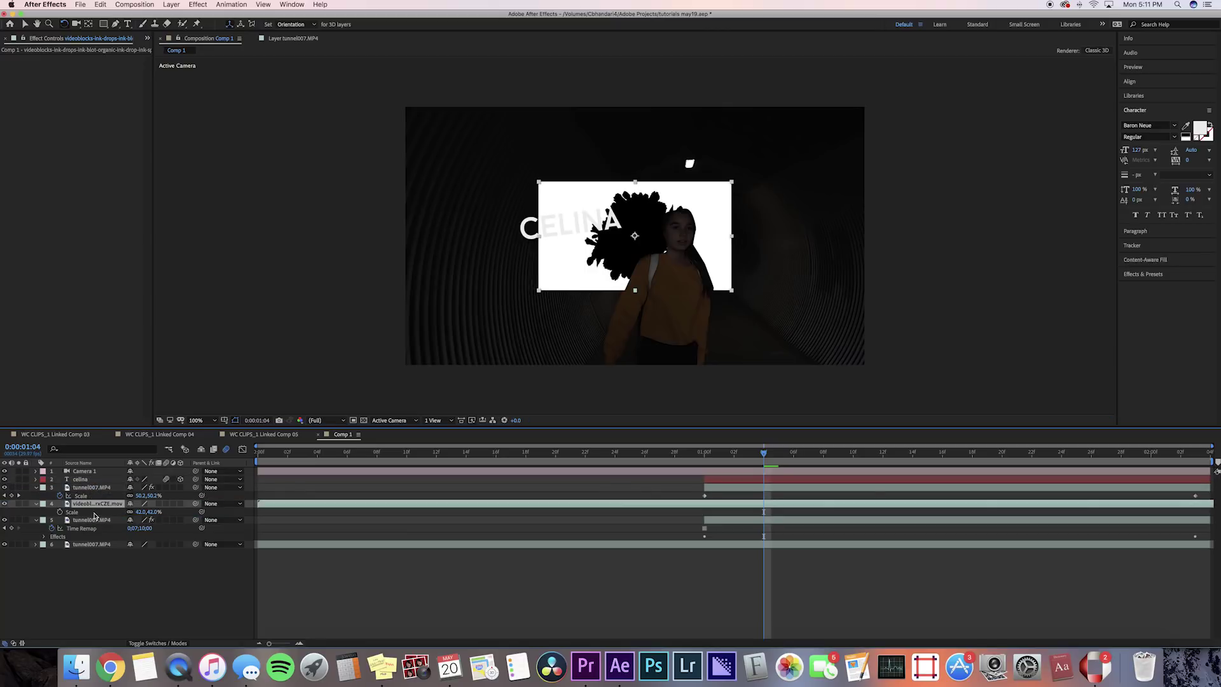
key("v")
left_click_drag(643, 208, 569, 194)
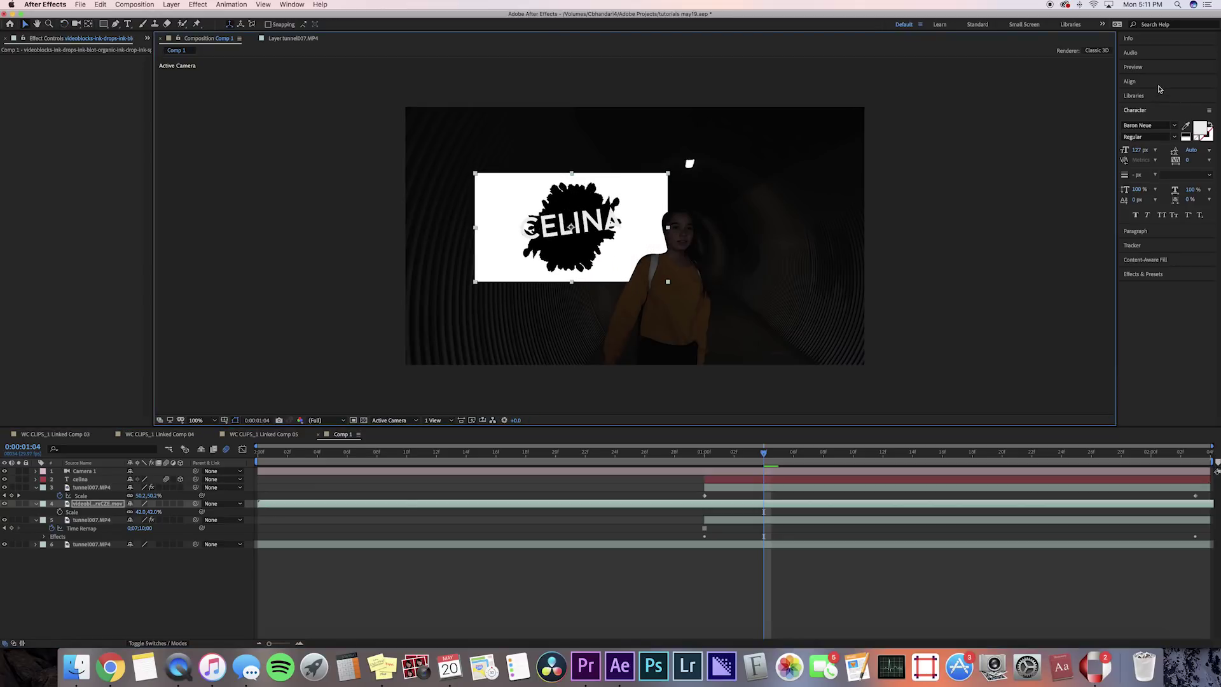
Apply Luma Key to the ink layer with Key Type set to Key Out Brighter
key("super+5")
type("luma k")
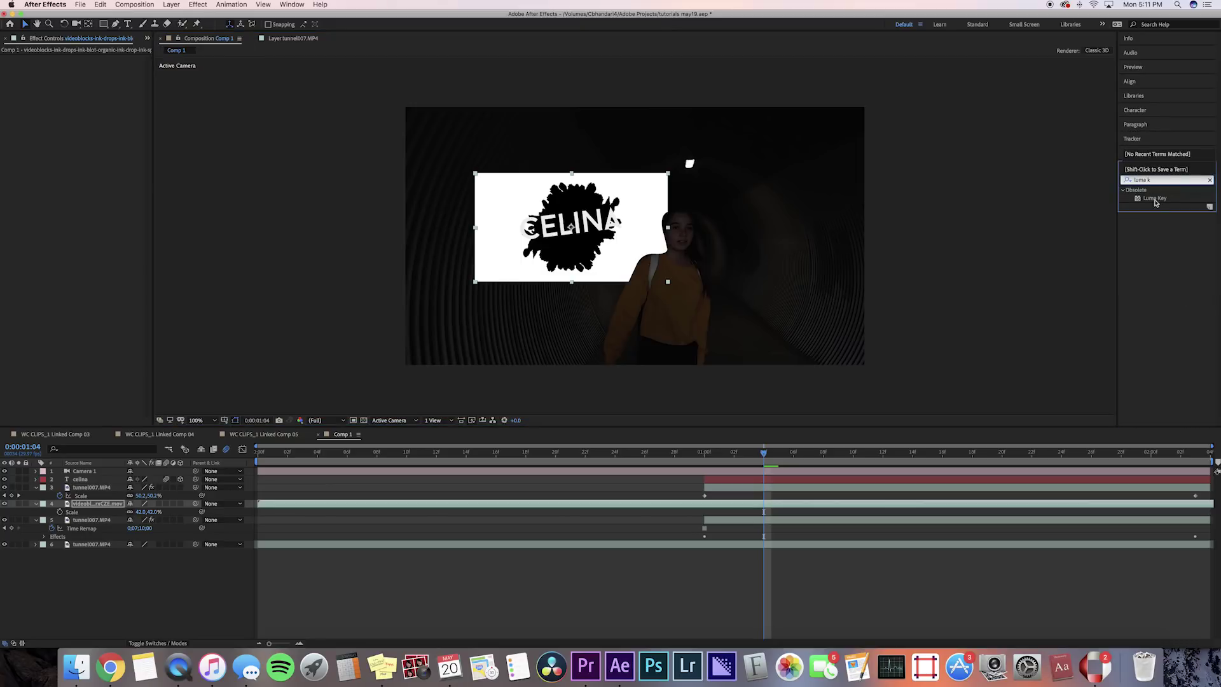
double_click(1154, 199)
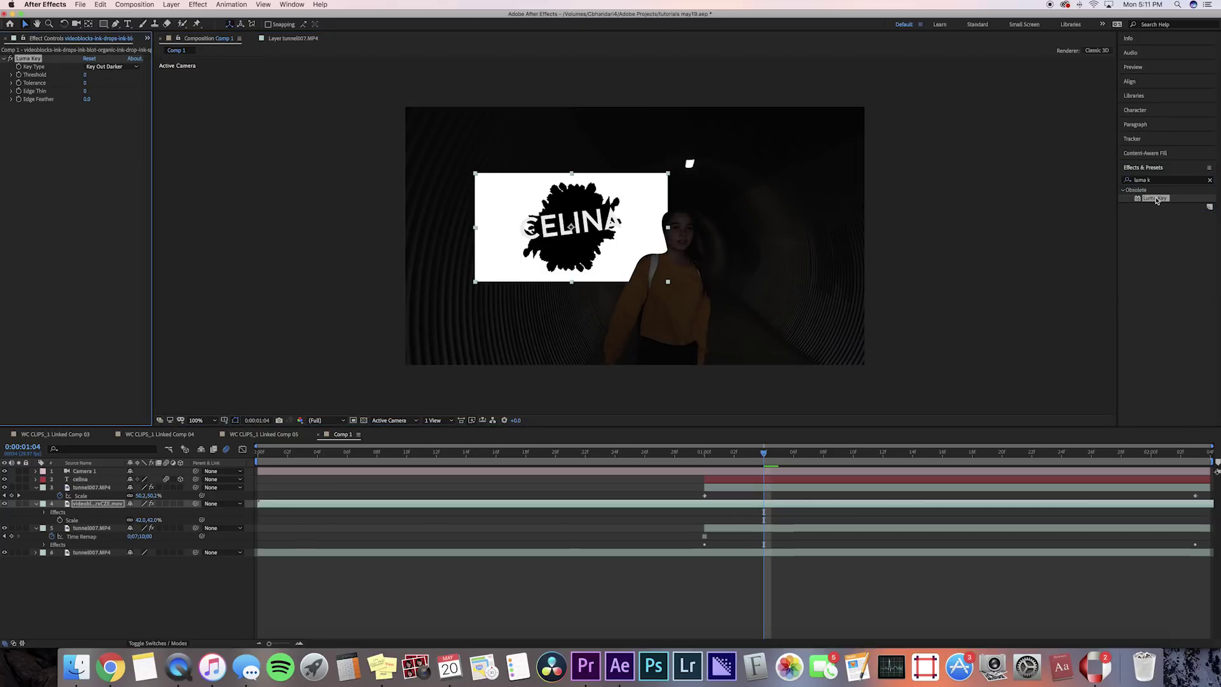
left_click(99, 72)
left_click(101, 78)
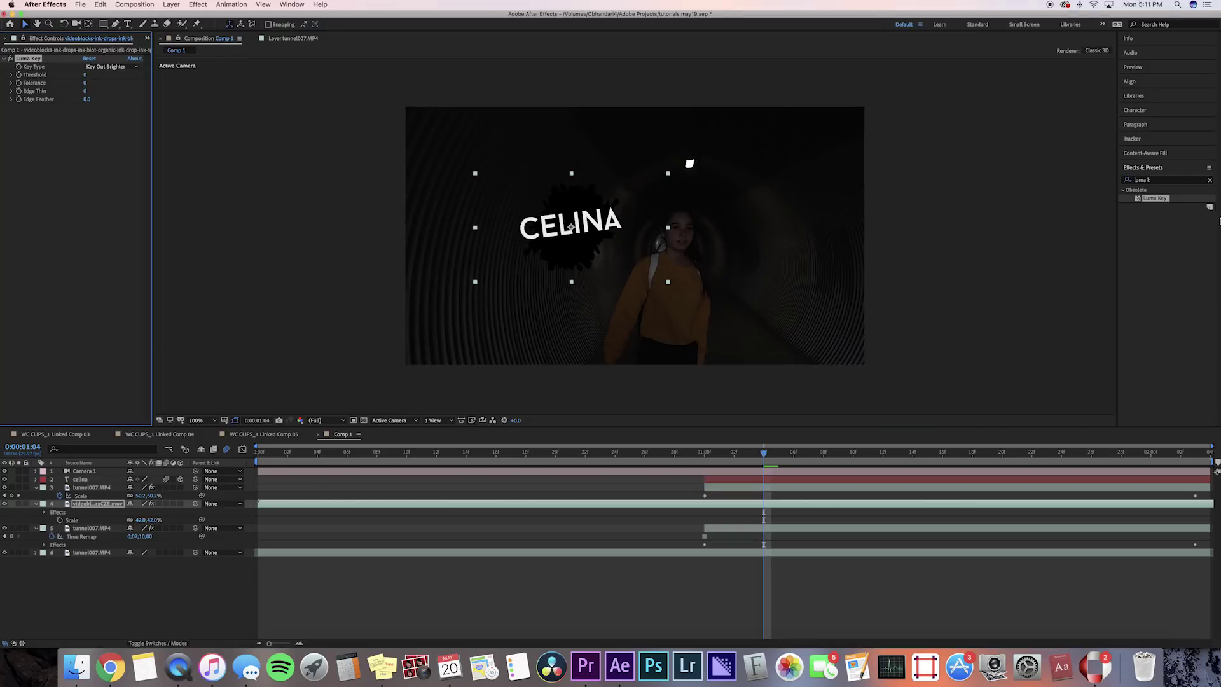
Apply Colorama to the ink layer and rotate Input Phase > Phase Shift to tint the blot
left_click(1209, 180)
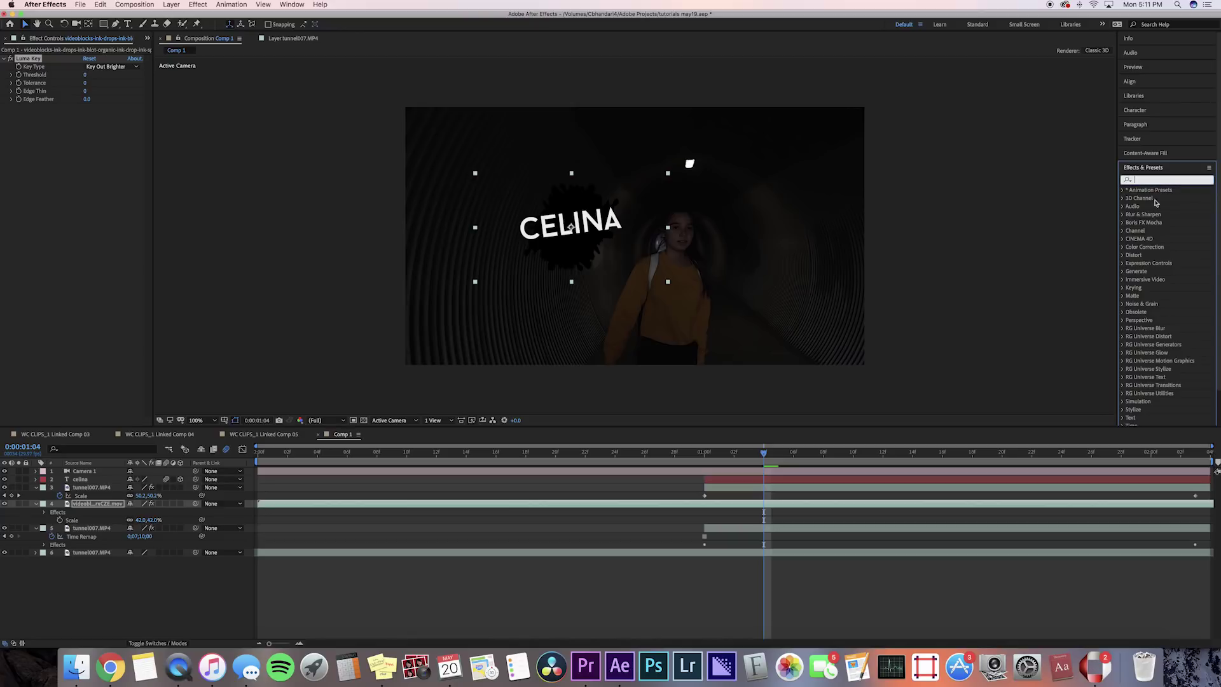
type("coloram")
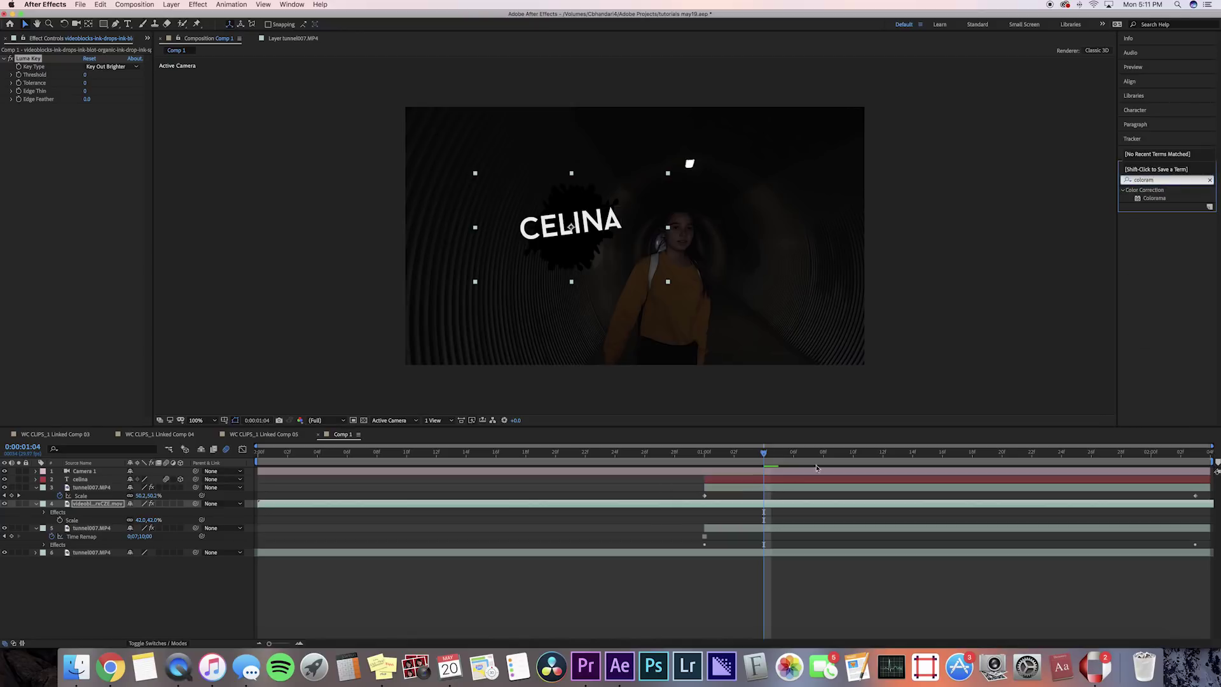
double_click(1156, 199)
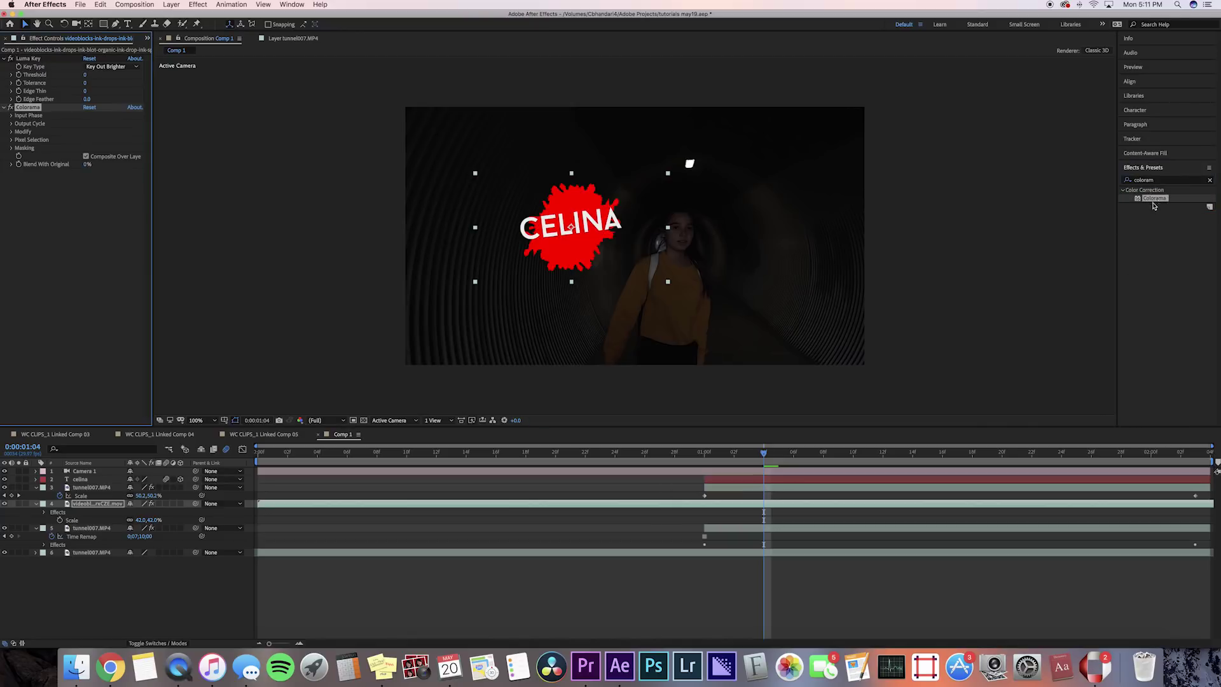
left_click(11, 116)
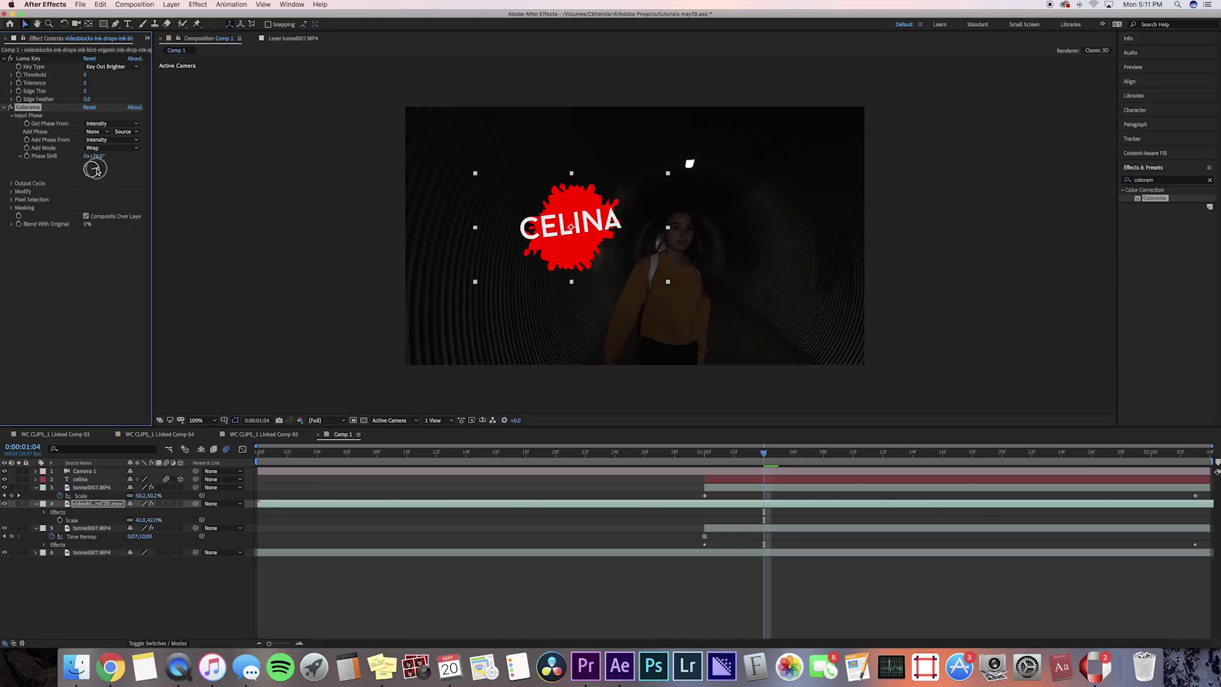
left_click_drag(97, 170, 89, 171)
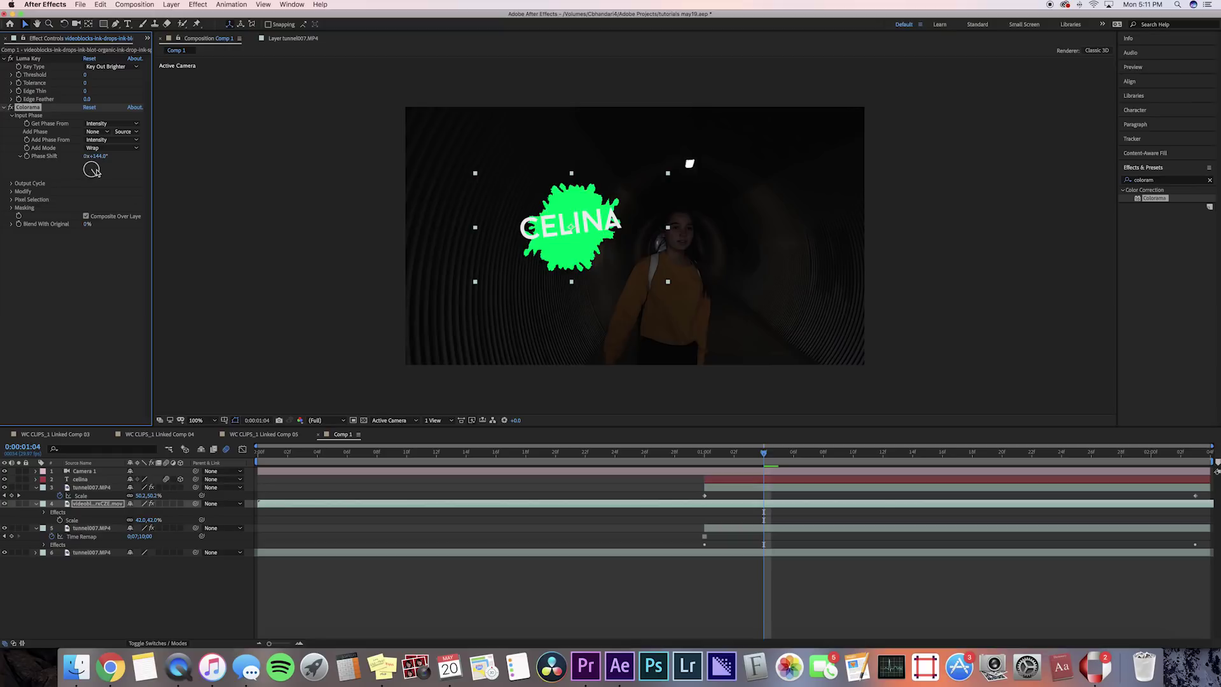
left_click_drag(91, 171, 89, 176)
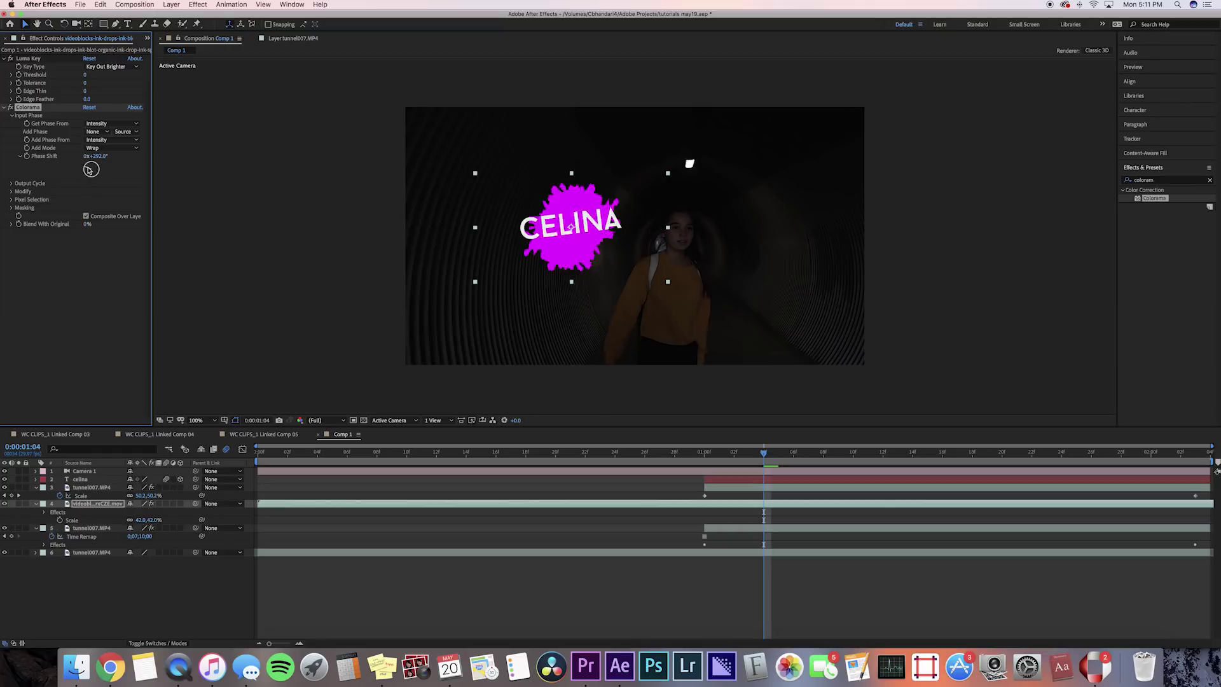
Set the ink layer's blend mode to Color Burn, preview, and fine-tune Phase Shift to 94°
left_click(160, 642)
left_click(150, 503)
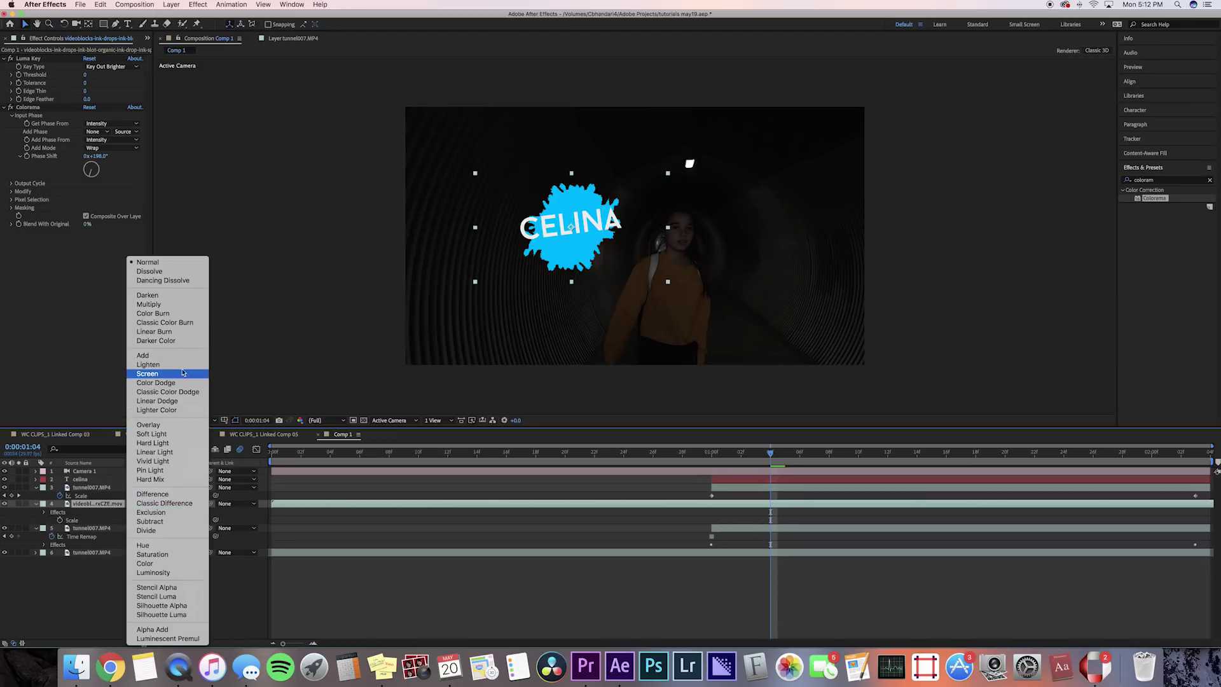
left_click(177, 313)
key("space")
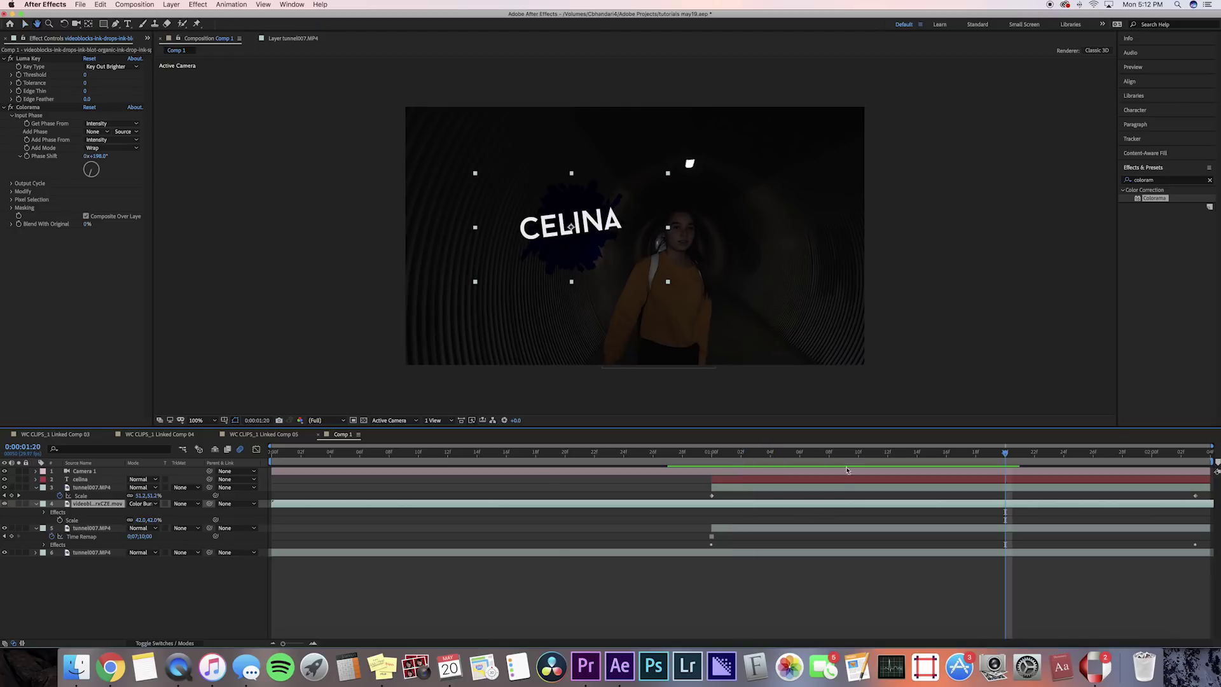
key("space")
left_click_drag(96, 175, 92, 169)
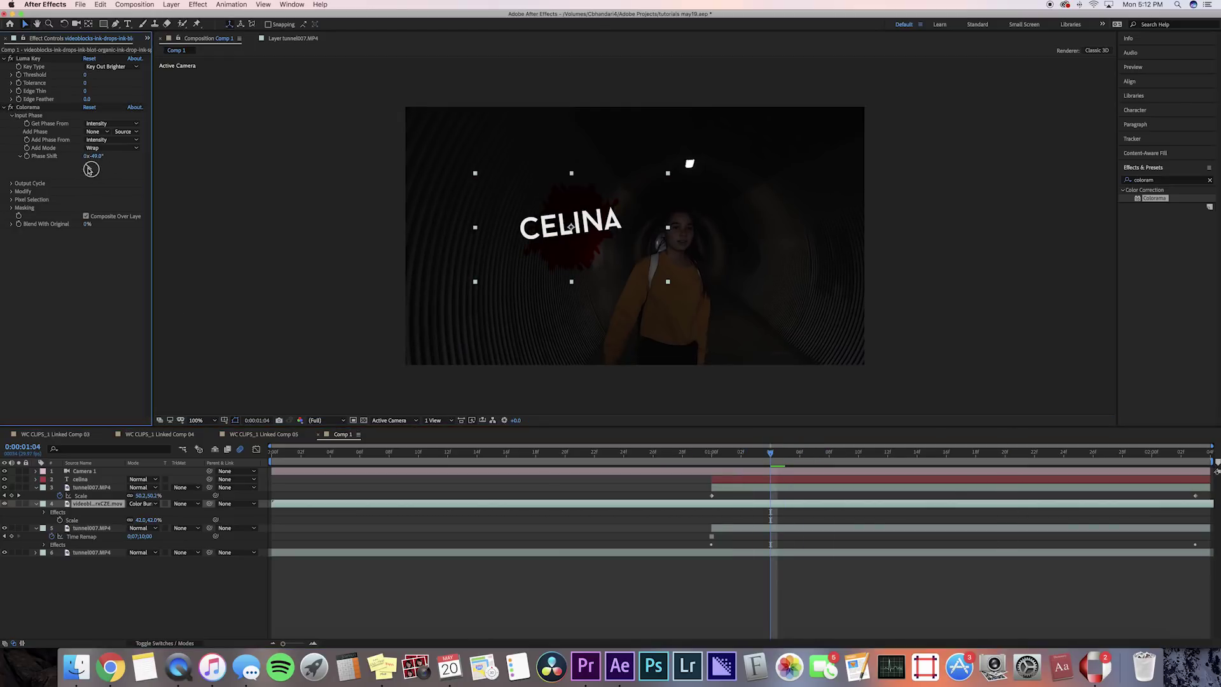
left_click_drag(96, 168, 100, 177)
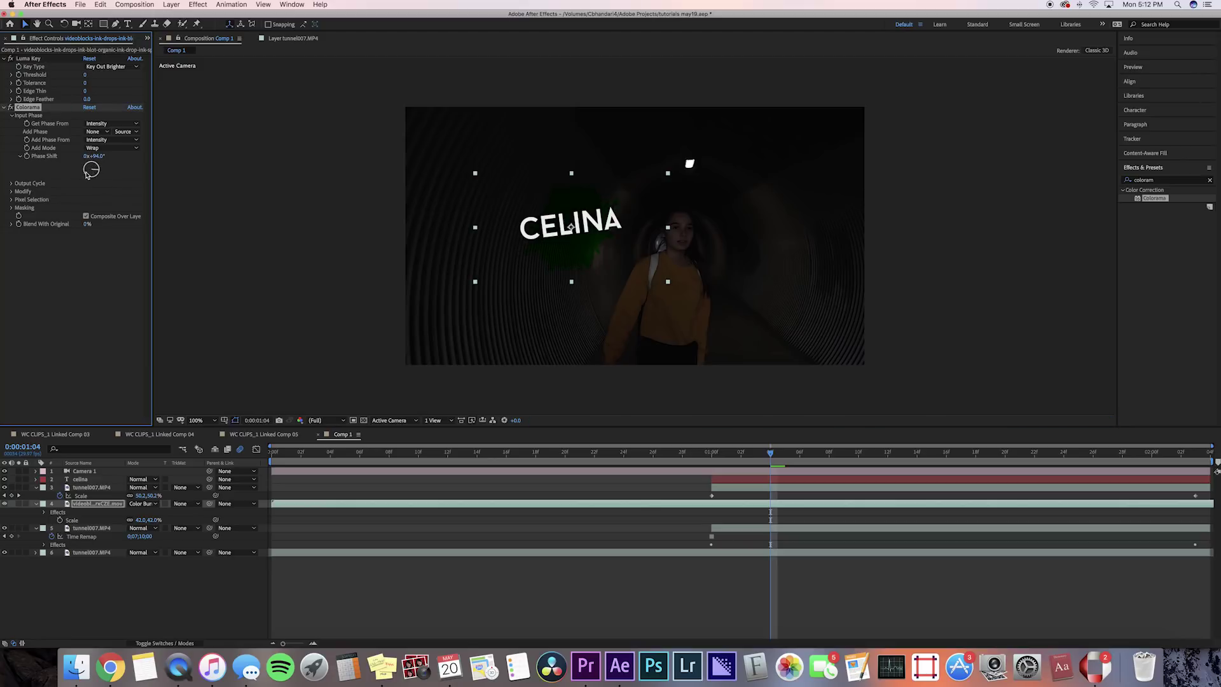
Slide the ink layer's bar so its In point sits around 1:00f, then scrub to check
left_click(709, 470)
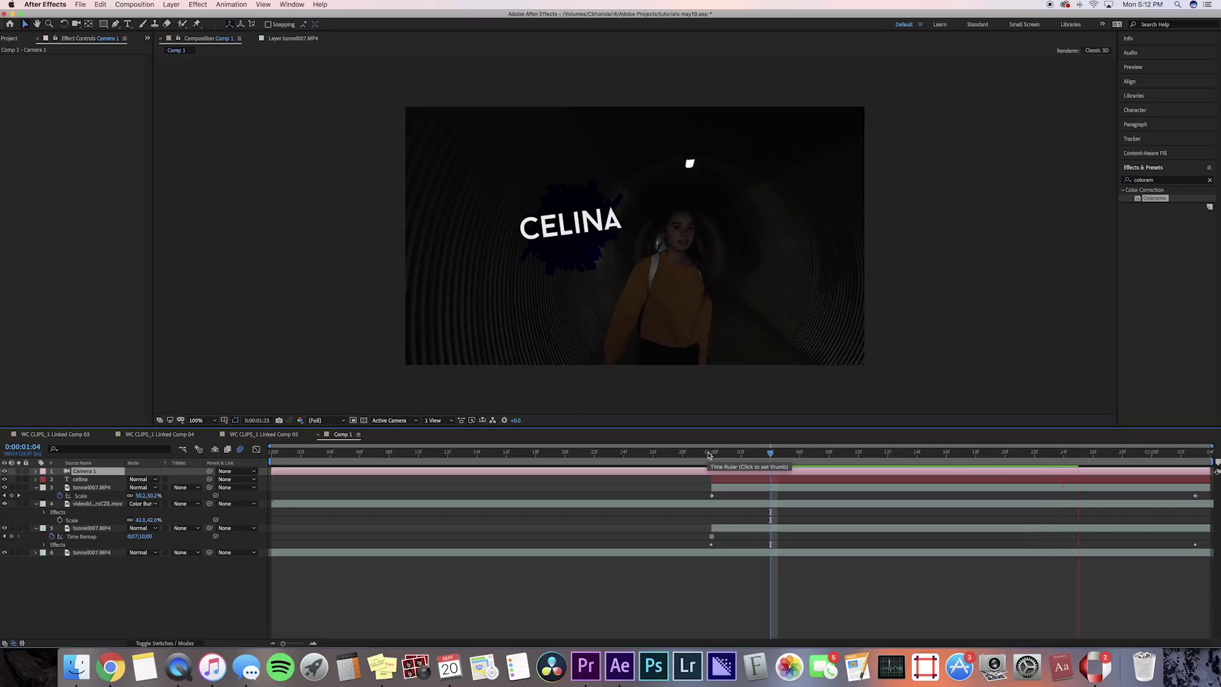
left_click_drag(709, 454, 652, 453)
left_click(594, 503)
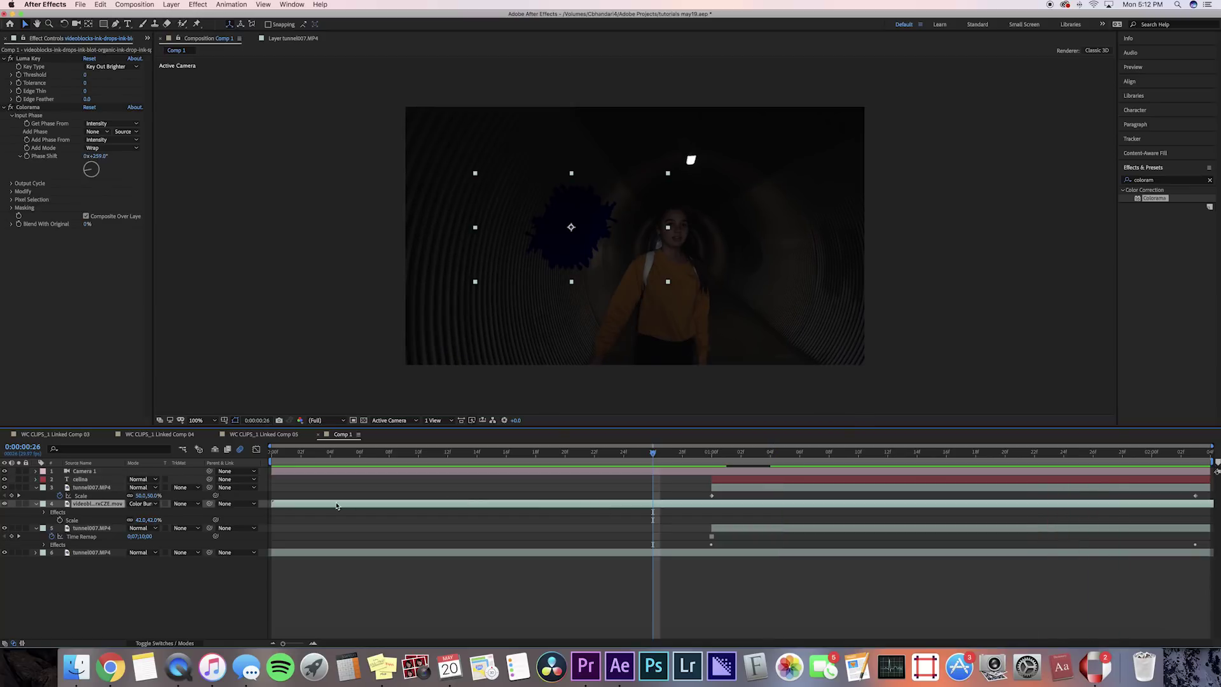
left_click_drag(513, 507, 851, 506)
left_click(820, 455)
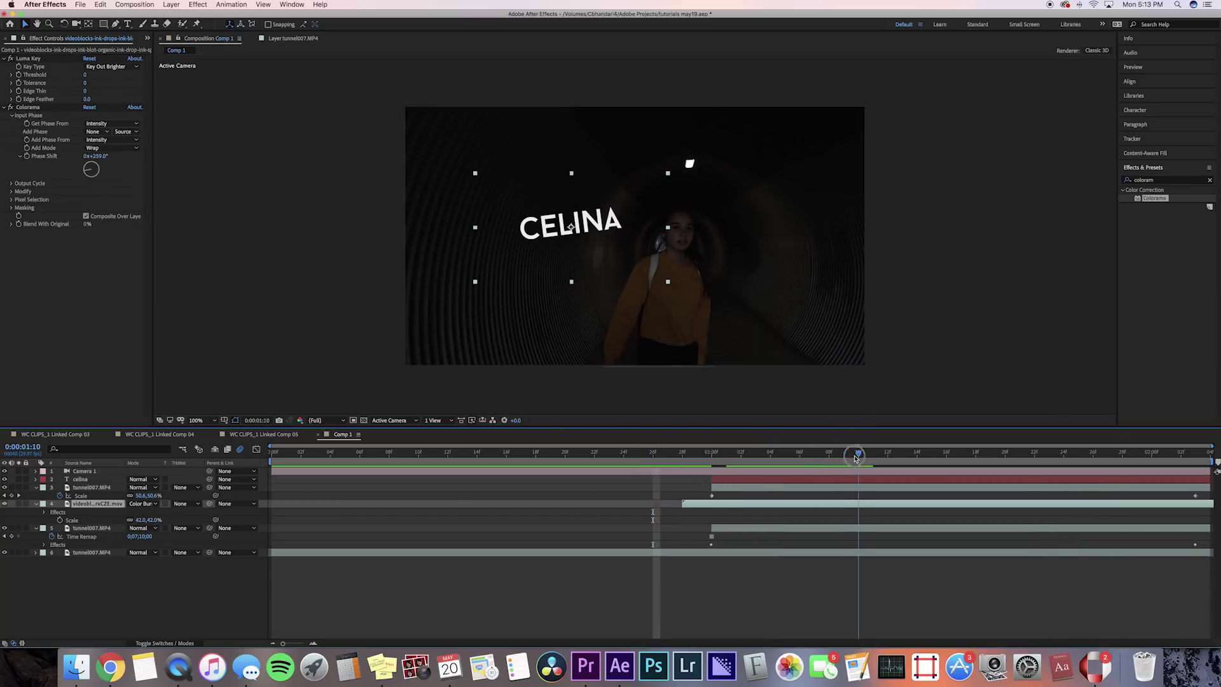
left_click_drag(740, 461, 685, 465)
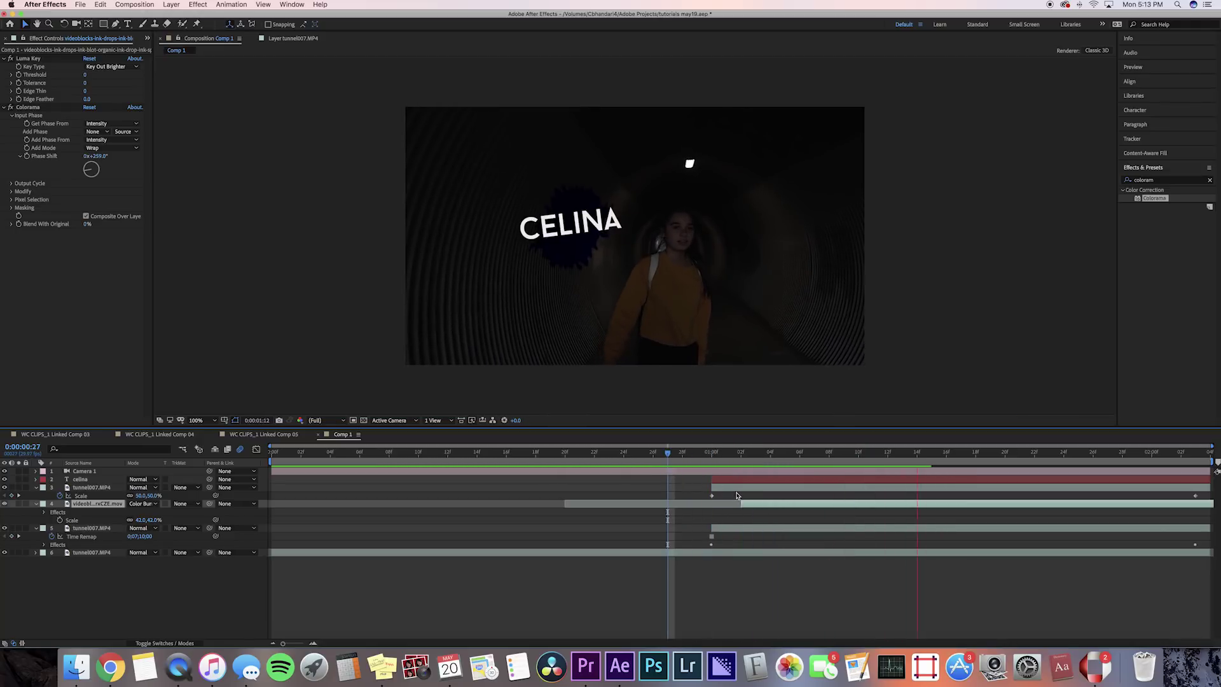